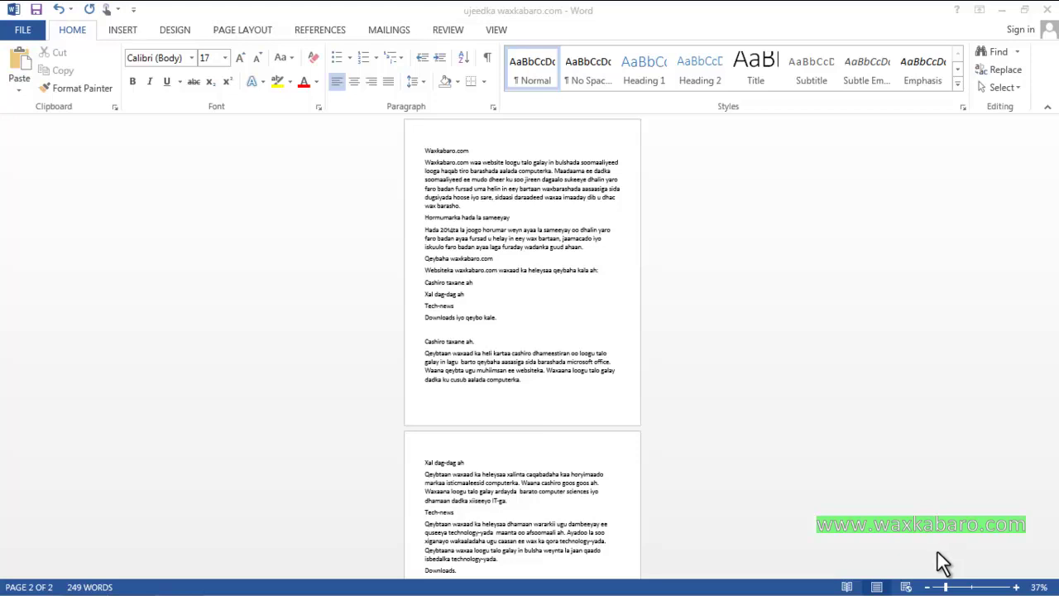
# Step: Zoom the page view from 37% to 97% and scroll up to the top of page 1
pyautogui.moveTo(937, 595)
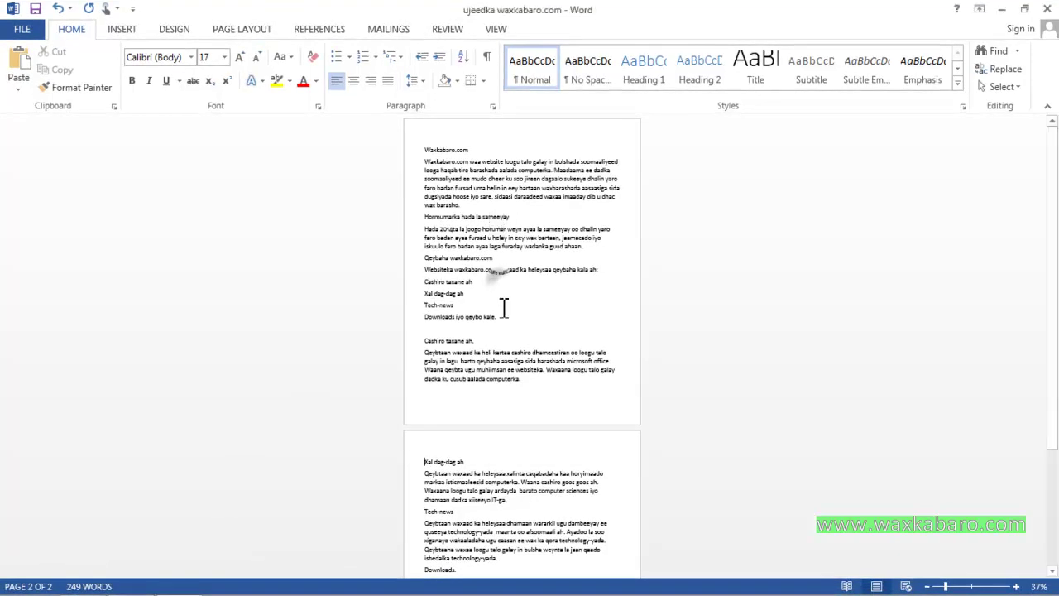
pyautogui.keyDown('ctrl'); pyautogui.scroll(6, 503, 307); pyautogui.keyUp('ctrl')
pyautogui.scroll(2, 475, 240)
pyautogui.scroll(4, 475, 240)
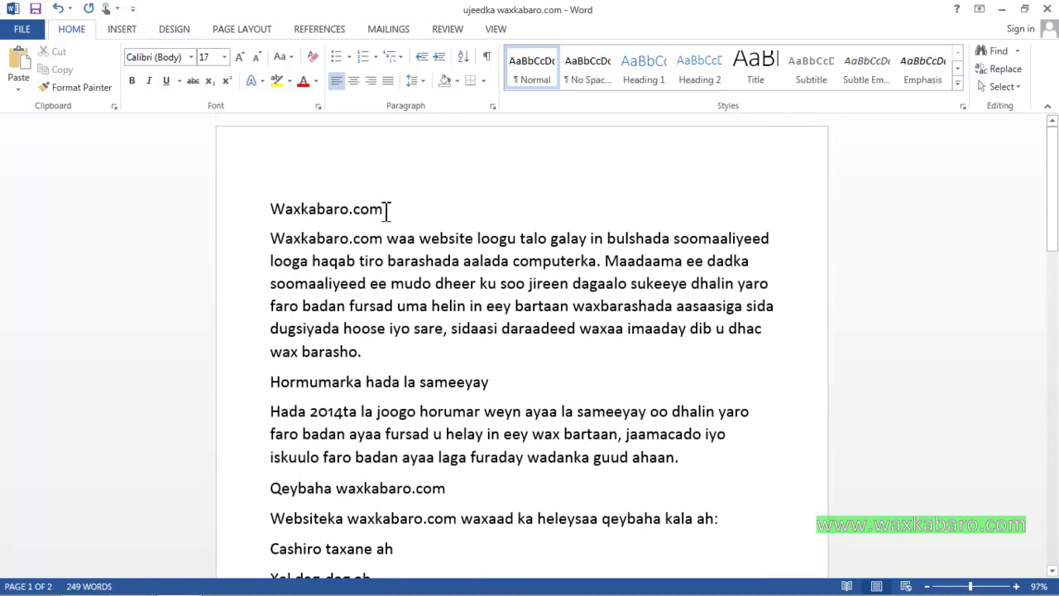
# Step: Give the Waxkabaro.com title a shadow text effect
pyautogui.moveTo(383, 209)
pyautogui.mouseDown()
pyautogui.moveTo(266, 199)
pyautogui.moveTo(271, 207)
pyautogui.mouseUp()
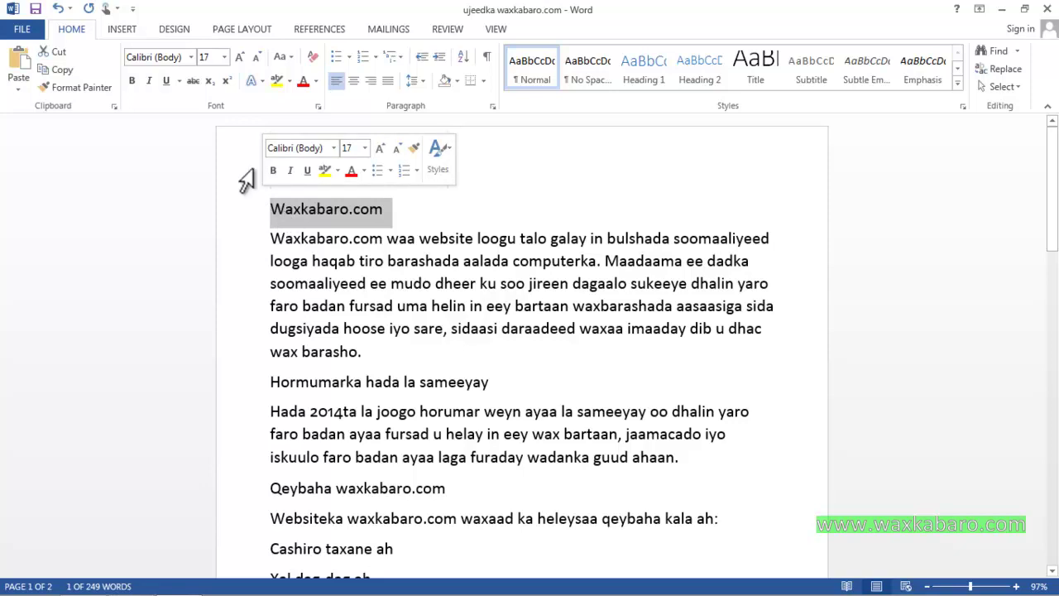
pyautogui.click(258, 83)
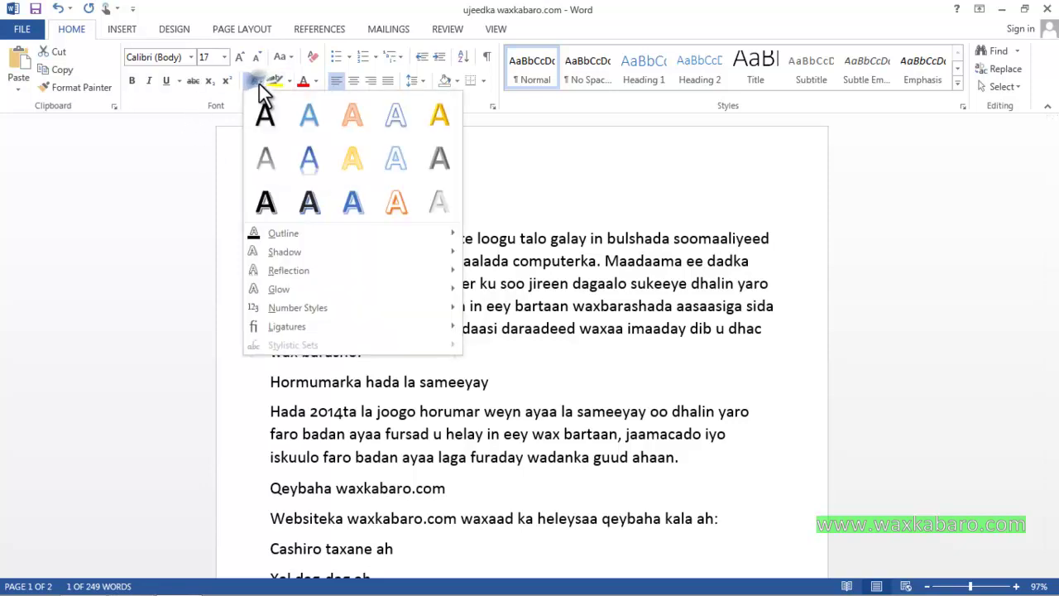
pyautogui.click(266, 205)
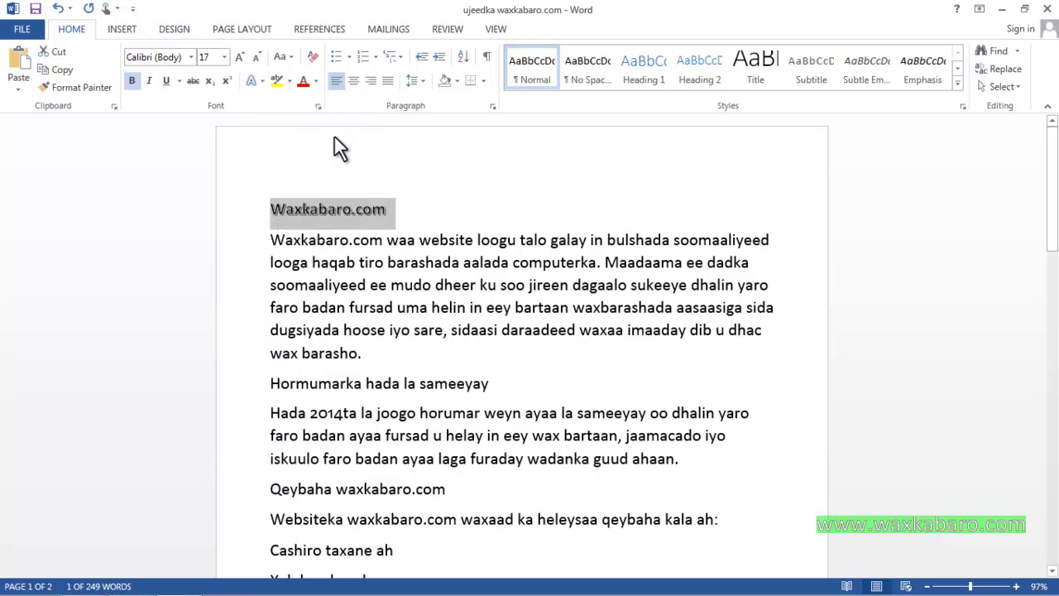
# Step: Grow the Waxkabaro.com title to 26 pt and underline it
pyautogui.click(237, 57)
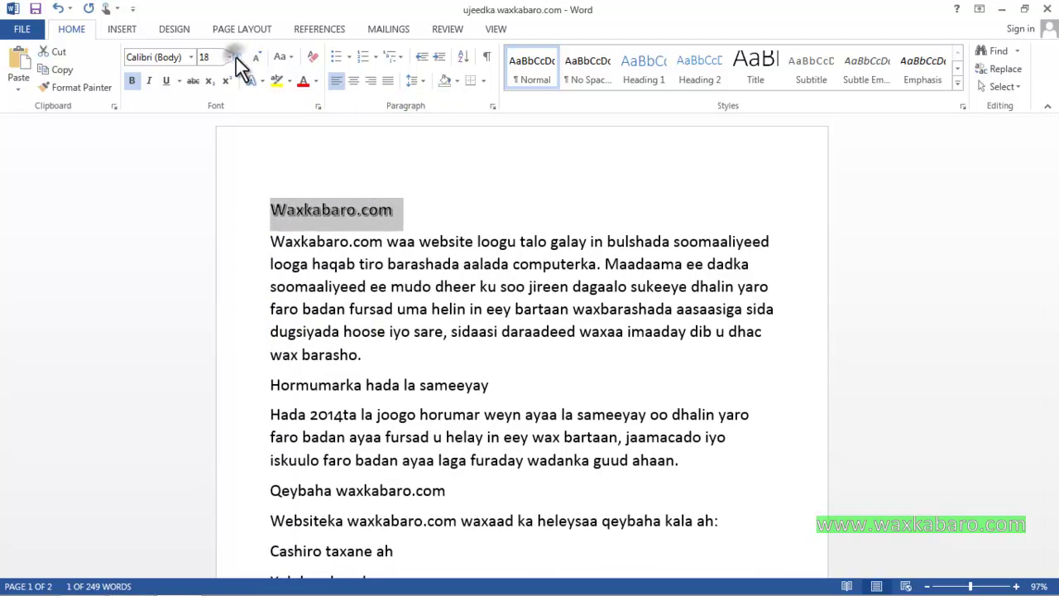
pyautogui.click(240, 58)
pyautogui.click(240, 58)
pyautogui.click(240, 58)
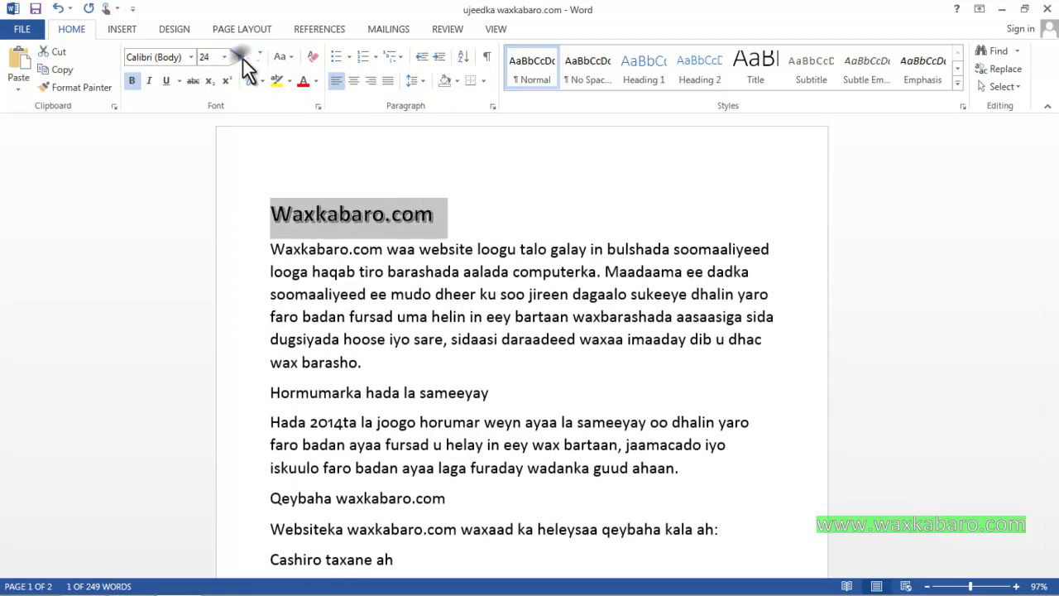
pyautogui.click(239, 58)
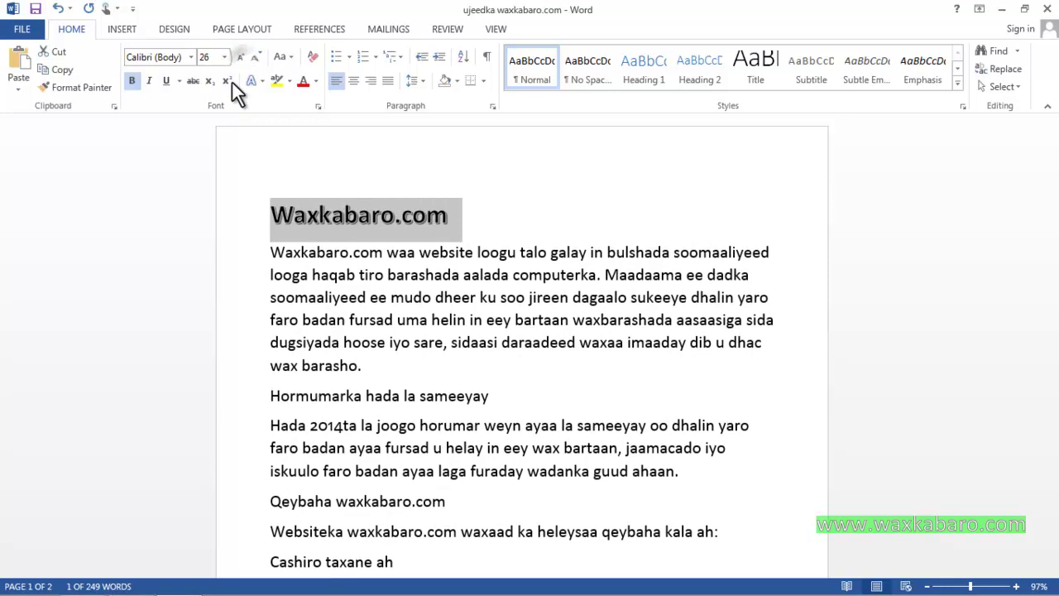
pyautogui.click(166, 85)
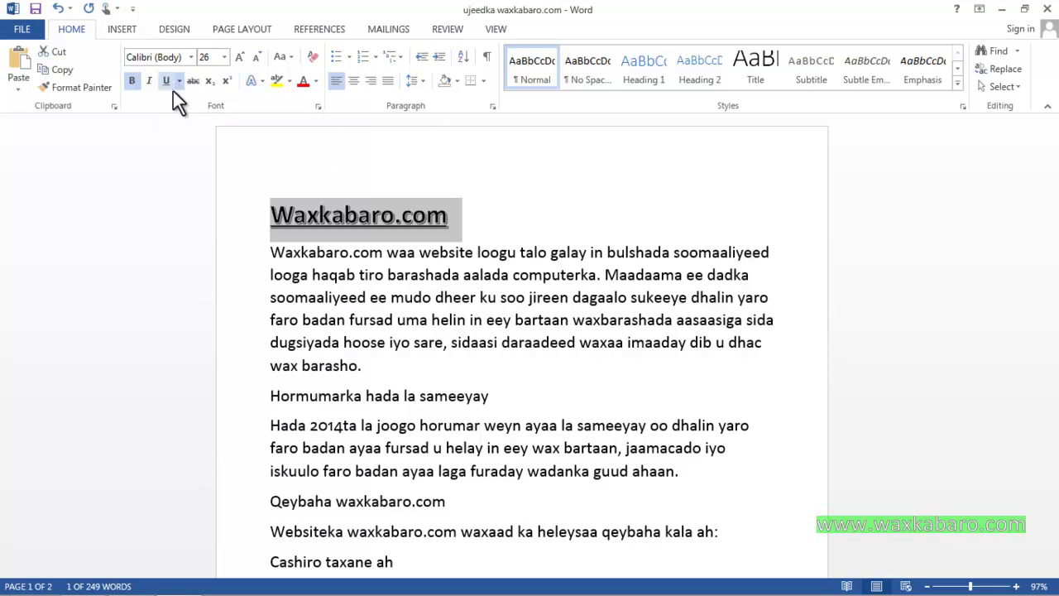
pyautogui.scroll(-1, 509, 385)
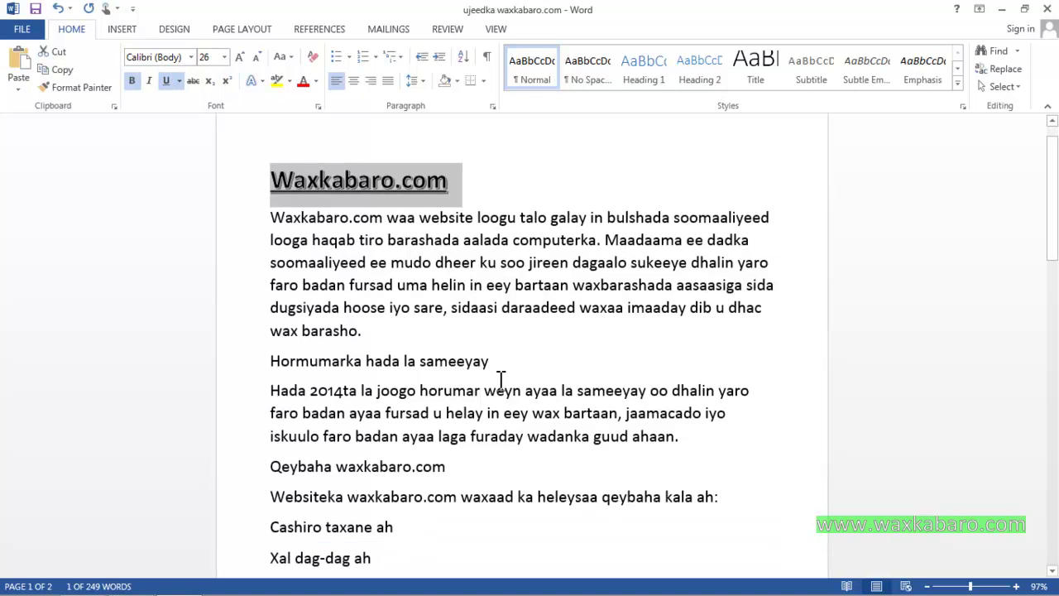
# Step: Ctrl-select Hormumarka hada la sameeyay, Cashiro taxane ah., Xal dag-dag ah, Tech-news and Downloads
pyautogui.scroll(-1, 500, 379)
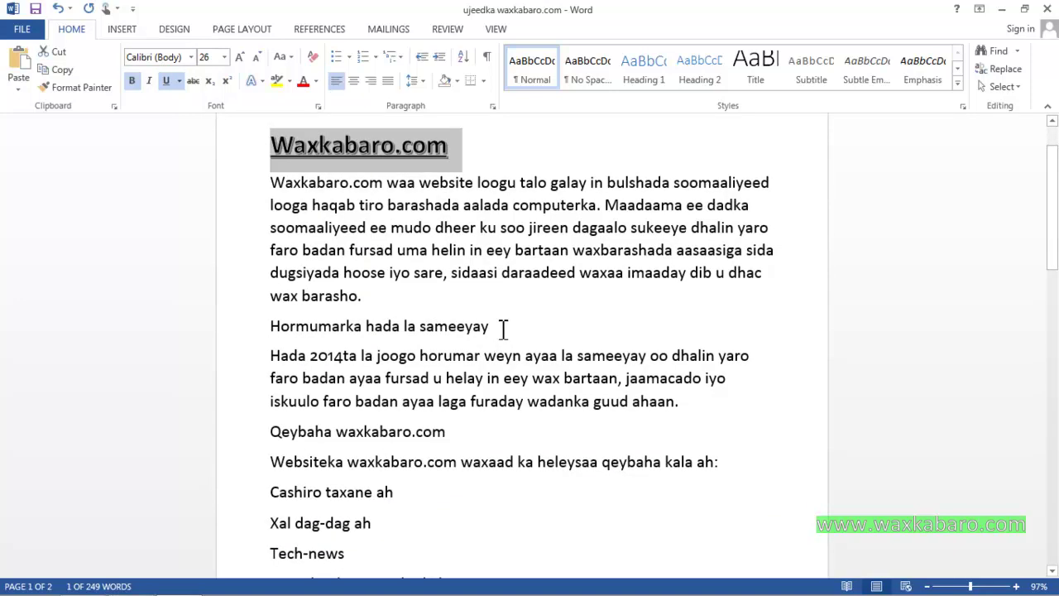
pyautogui.moveTo(503, 328); pyautogui.dragTo(256, 327)
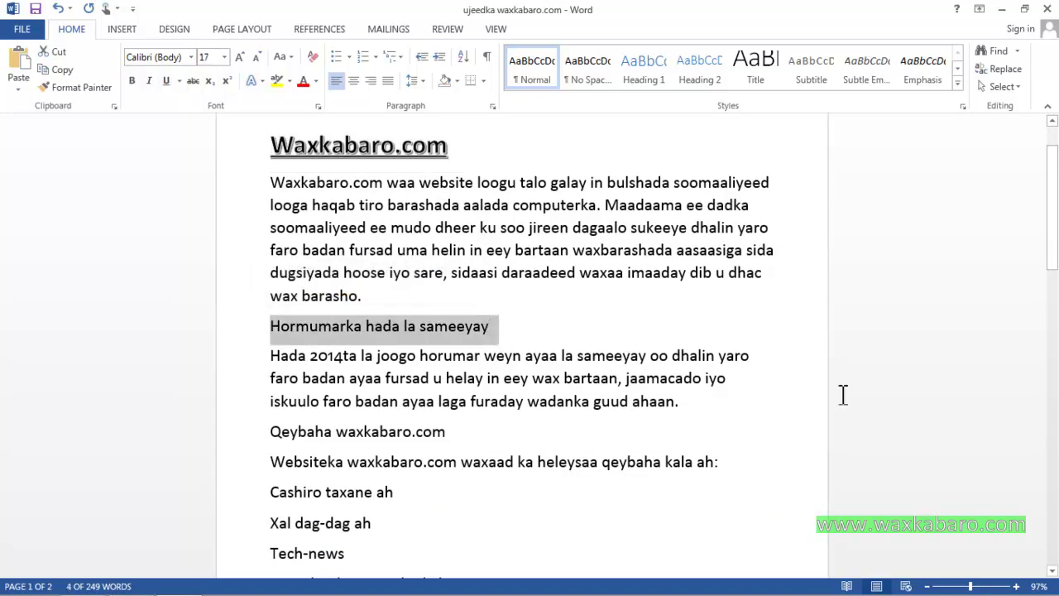
pyautogui.moveTo(1053, 248); pyautogui.dragTo(1054, 299)
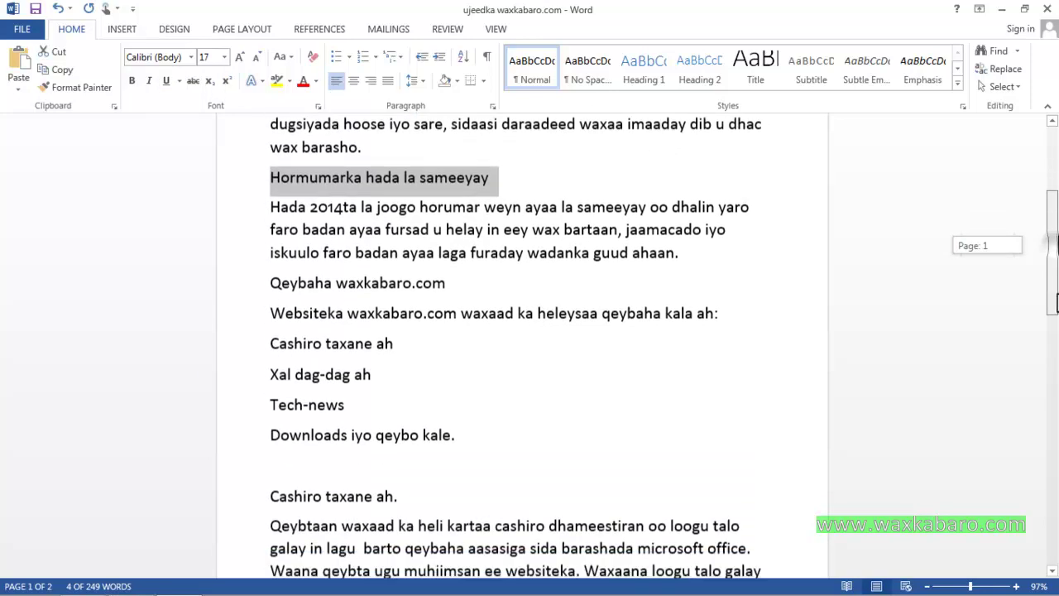
pyautogui.moveTo(1053, 241); pyautogui.dragTo(1053, 250)
pyautogui.moveTo(401, 447); pyautogui.dragTo(267, 445)
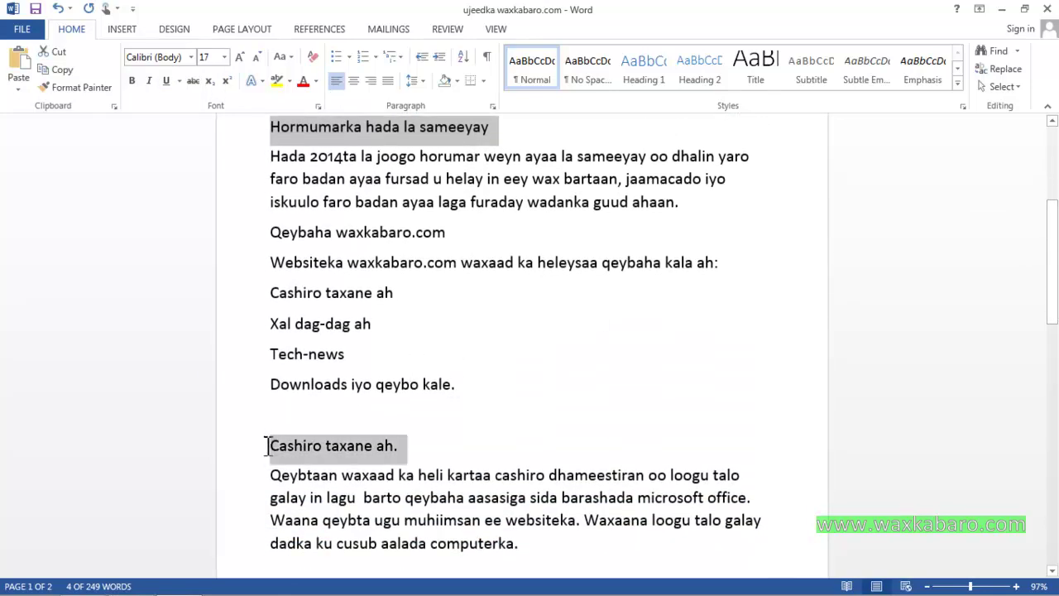
pyautogui.moveTo(1049, 279)
pyautogui.mouseDown()
pyautogui.moveTo(1051, 256)
pyautogui.moveTo(1052, 343)
pyautogui.mouseUp()
pyautogui.moveTo(429, 200); pyautogui.dragTo(239, 206)
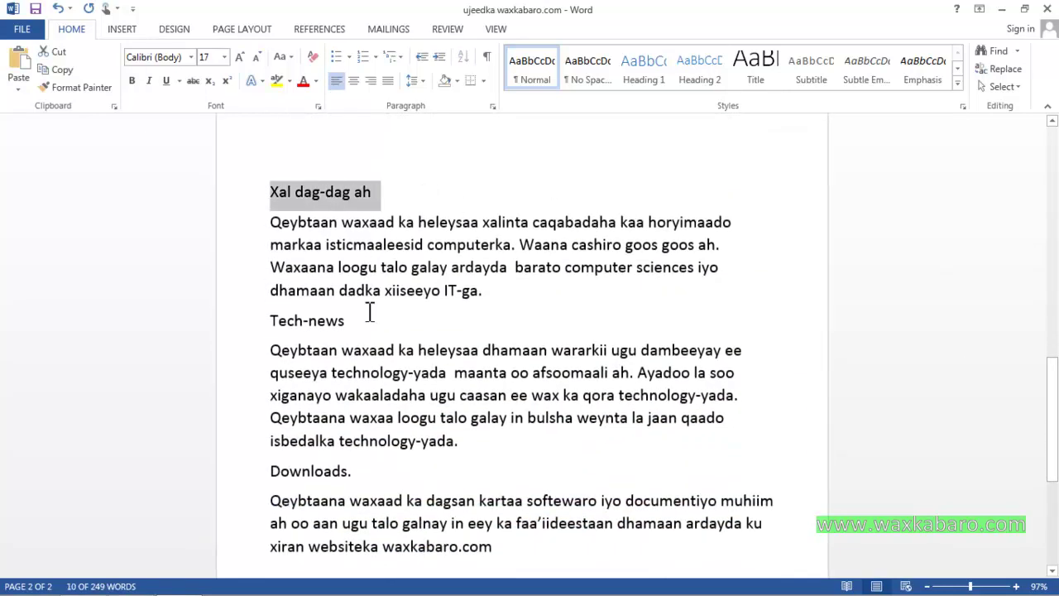
pyautogui.moveTo(354, 322); pyautogui.dragTo(266, 317)
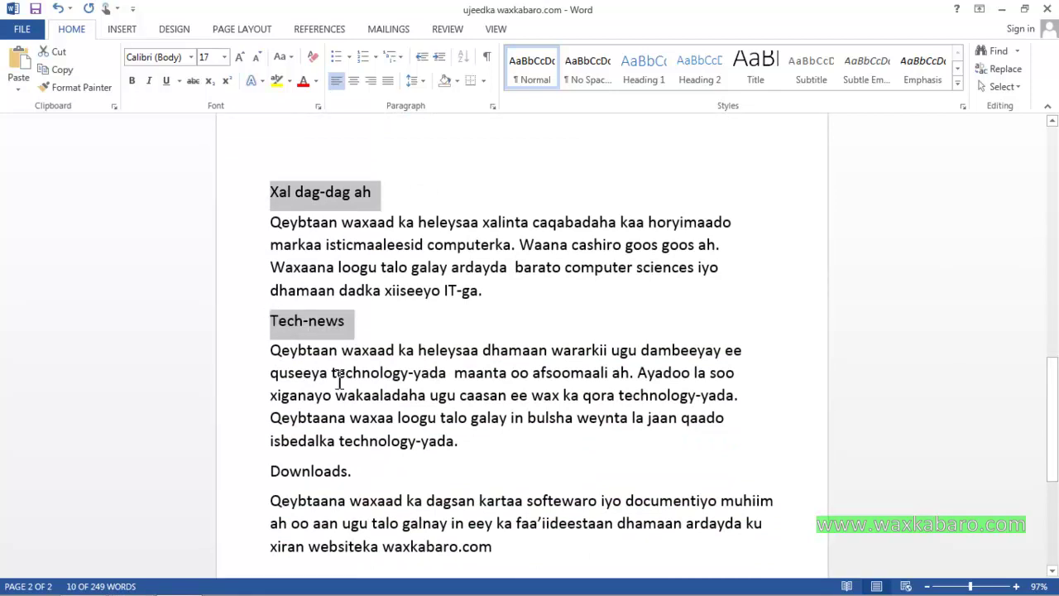
pyautogui.keyDown('ctrl'); pyautogui.click(364, 475); pyautogui.keyUp('ctrl')
pyautogui.moveTo(365, 476); pyautogui.dragTo(279, 469)
pyautogui.moveTo(1051, 426); pyautogui.dragTo(1052, 488)
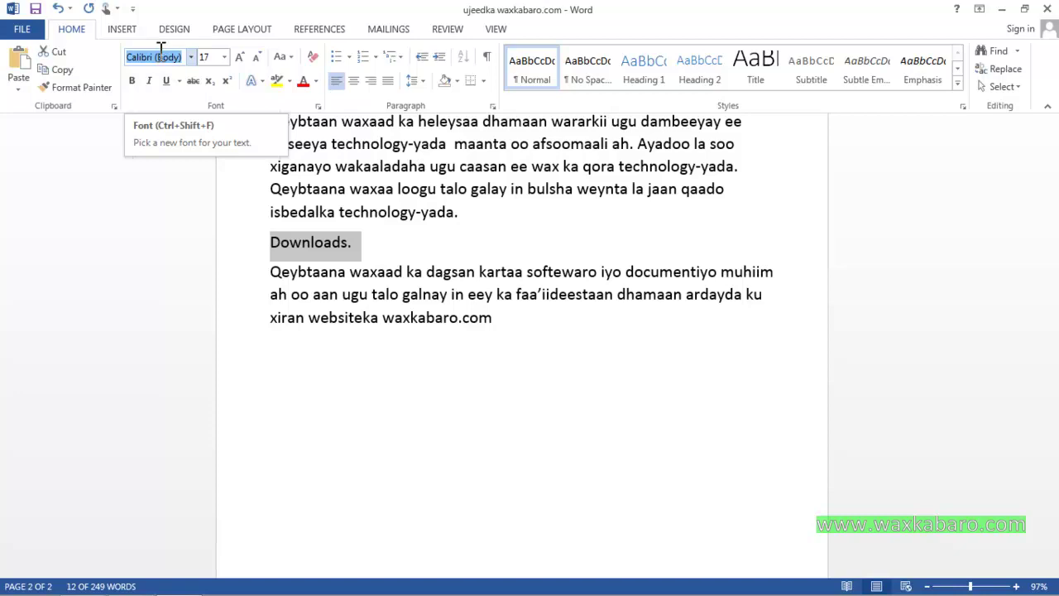
# Step: Try Times New Roman on the selected headings, then switch them to Arial
pyautogui.write('Times New Ro')
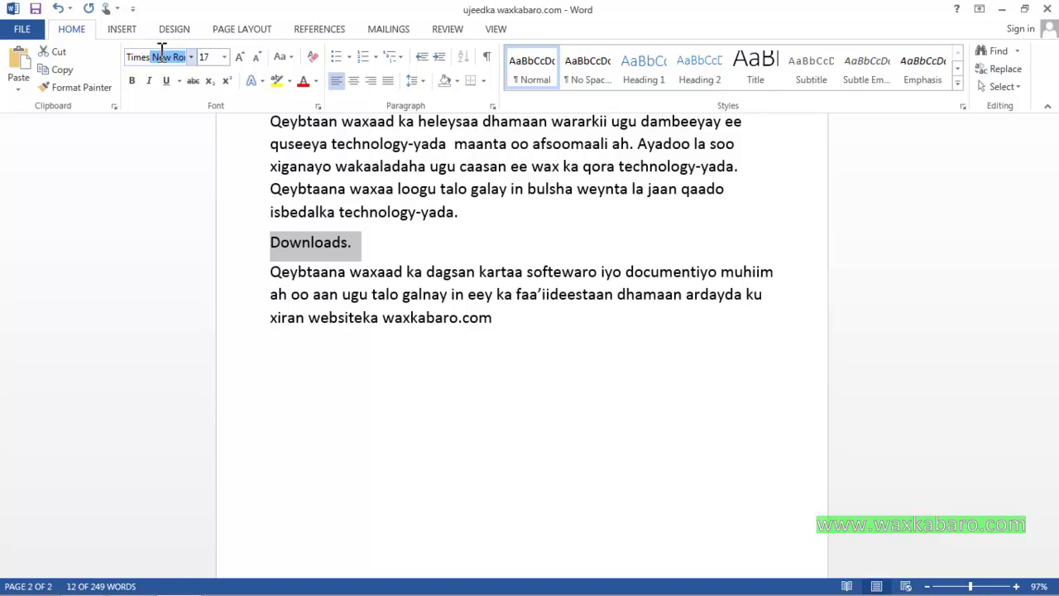
pyautogui.press('Return')
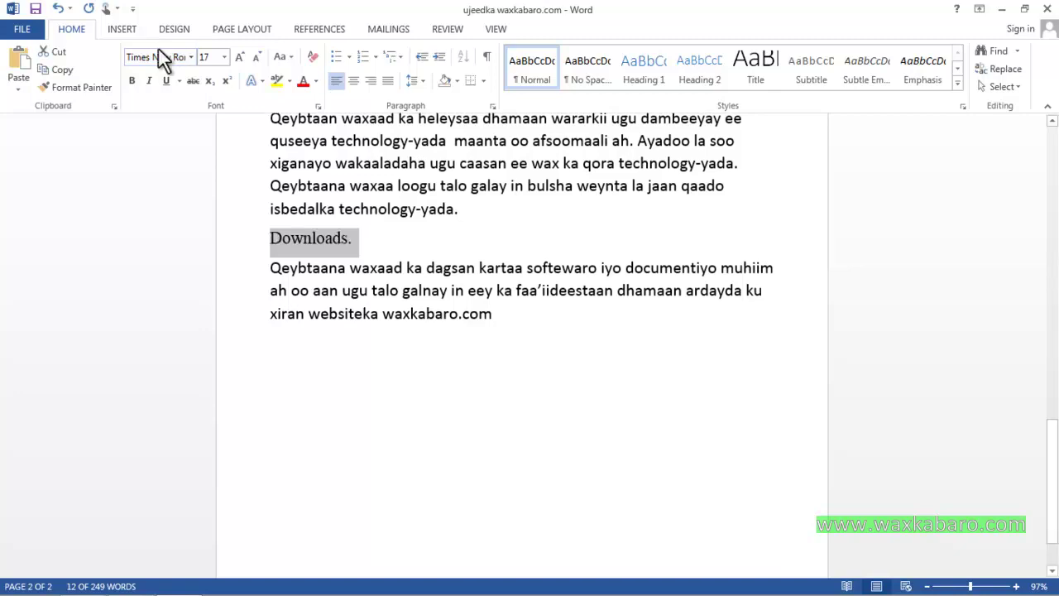
pyautogui.click(173, 57)
pyautogui.write('Arialri')
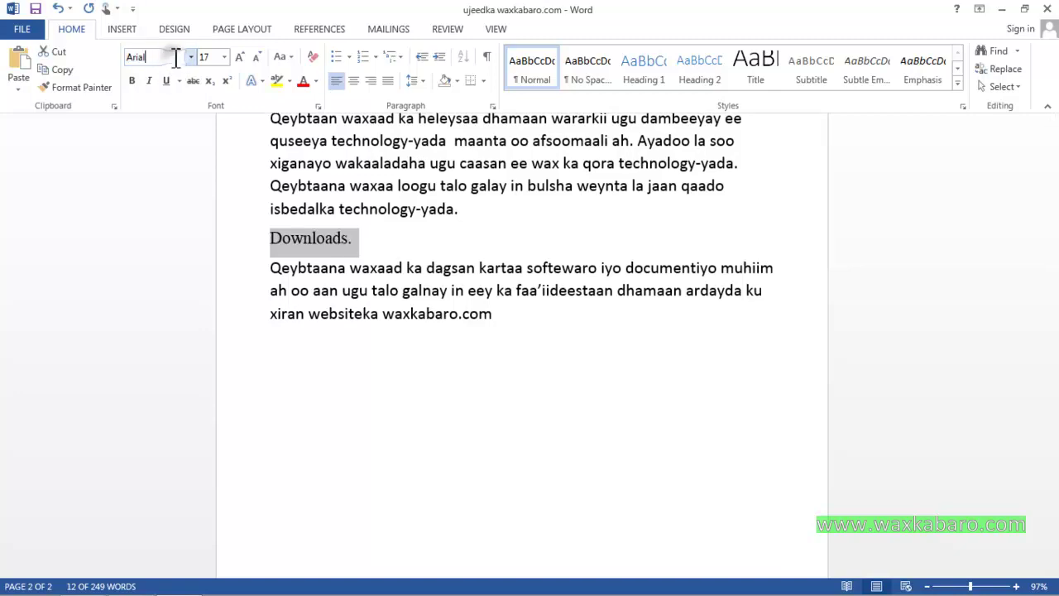
pyautogui.press('BackSpace')
pyautogui.press('BackSpace')
pyautogui.press('Return')
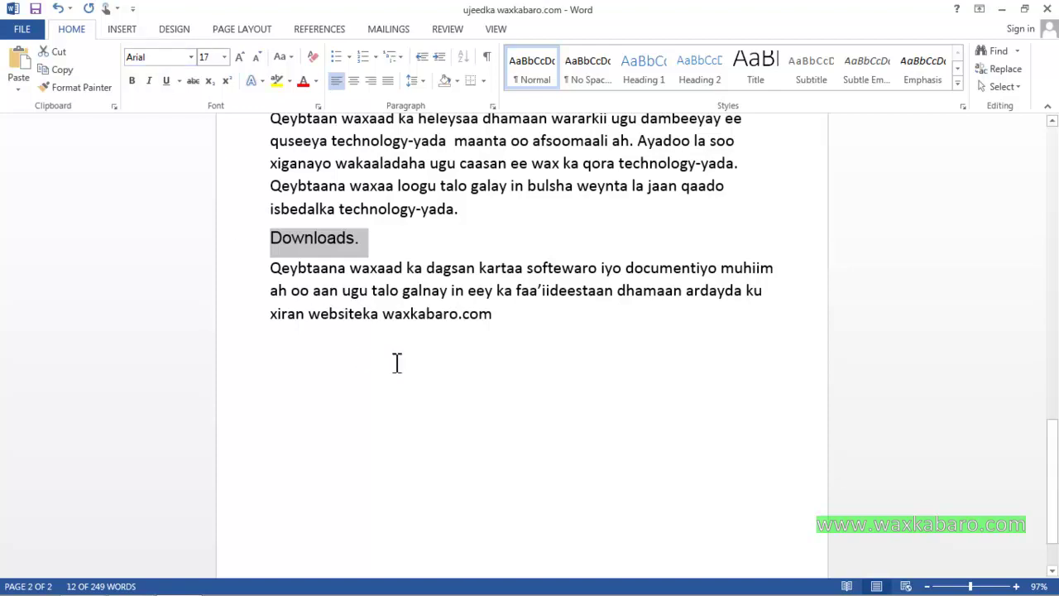
# Step: Preview Monotype Corsiva on the headings, then undo back to Arial
pyautogui.click(168, 55)
pyautogui.write('Monotype Cor')
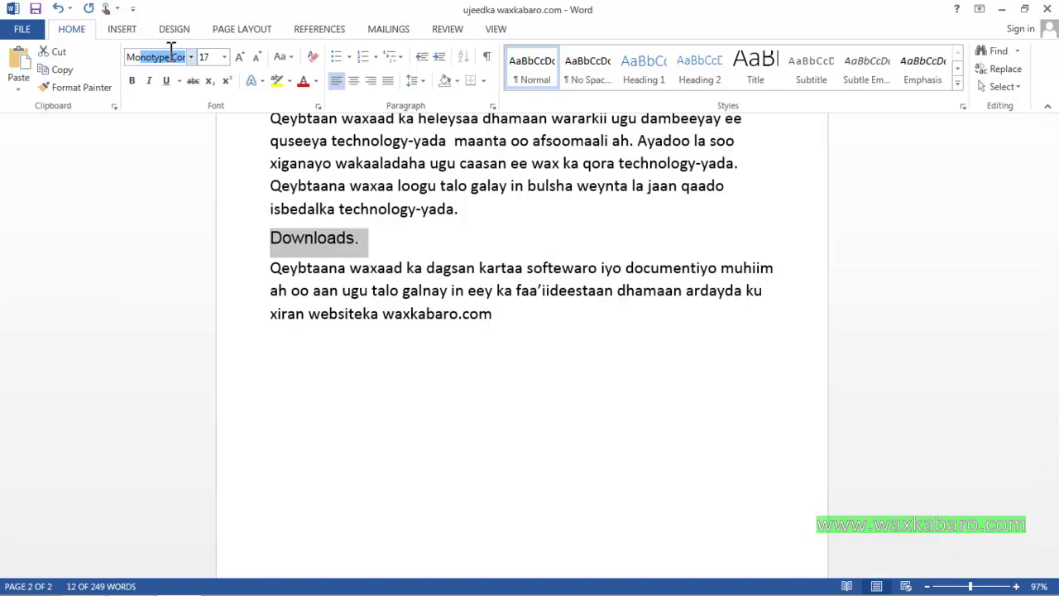
pyautogui.press('Return')
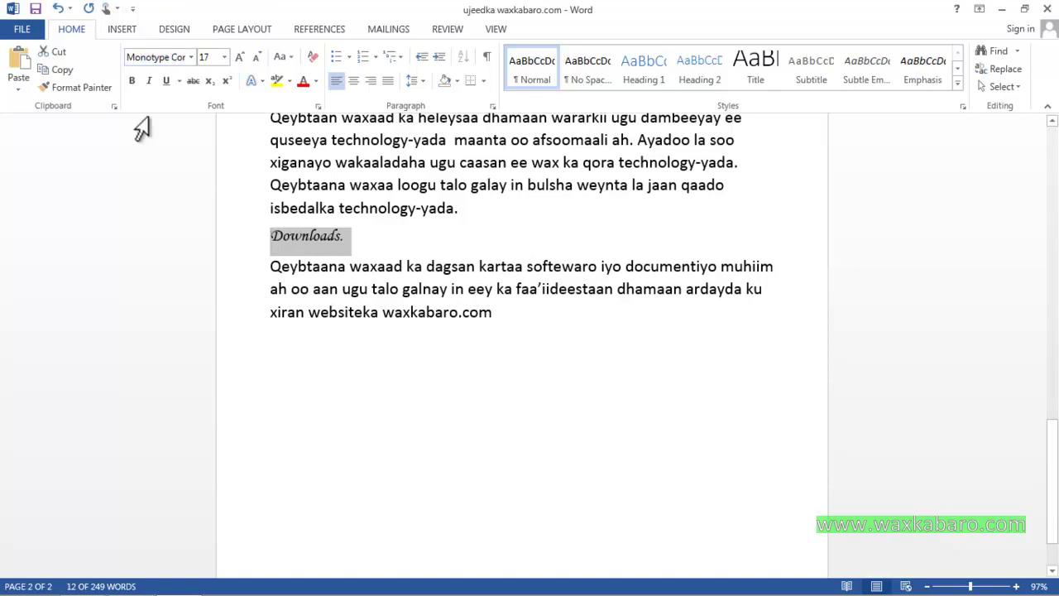
pyautogui.hotkey('ctrl', 'z')
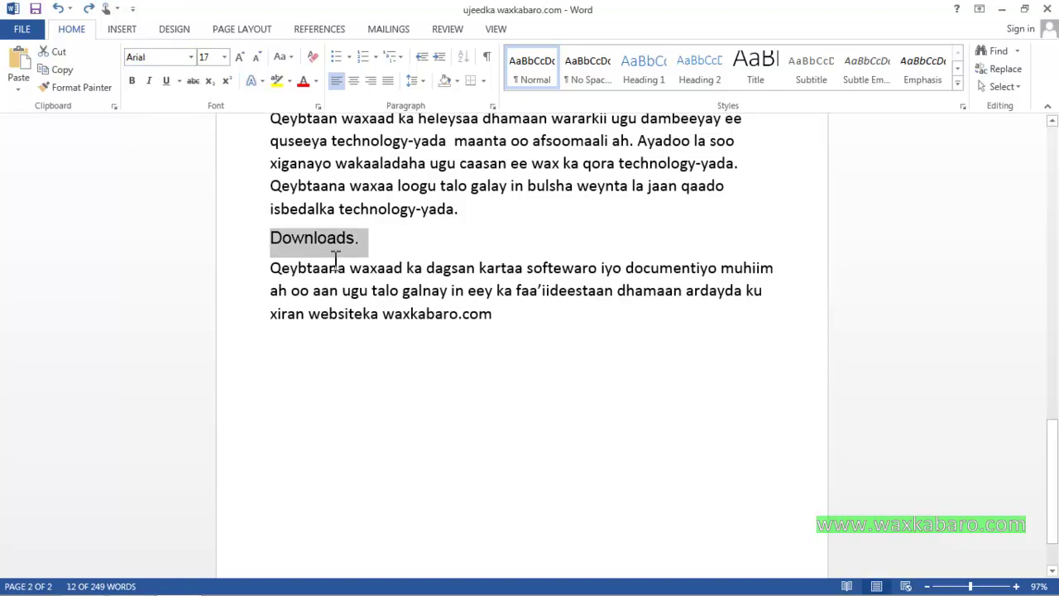
# Step: Select the intro paragraph and the following body paragraphs on page 1
pyautogui.scroll(5, 496, 265)
pyautogui.scroll(4, 496, 264)
pyautogui.scroll(5, 496, 265)
pyautogui.scroll(2, 494, 266)
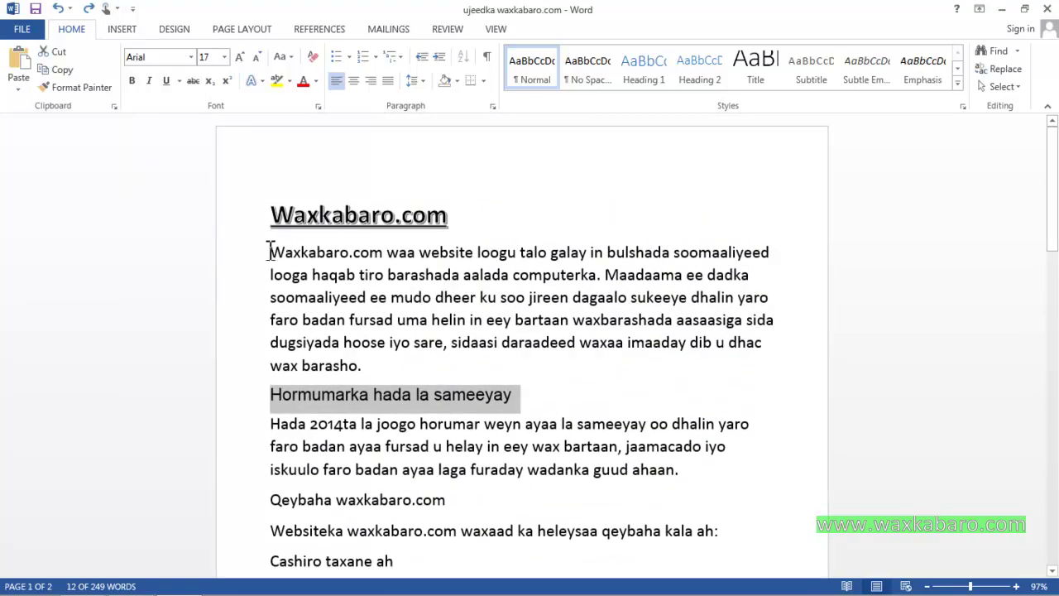
pyautogui.moveTo(264, 249)
pyautogui.mouseDown()
pyautogui.moveTo(327, 374)
pyautogui.moveTo(351, 376)
pyautogui.mouseUp()
pyautogui.keyDown('ctrl'); pyautogui.moveTo(266, 424); pyautogui.dragTo(464, 554); pyautogui.keyUp('ctrl')
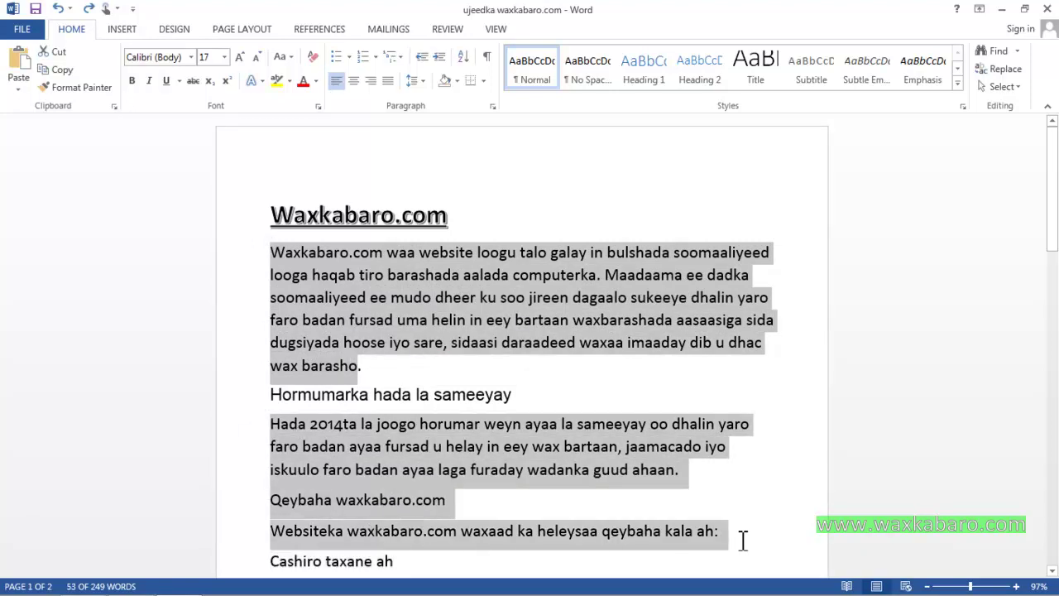
pyautogui.moveTo(463, 555); pyautogui.dragTo(719, 528)
pyautogui.scroll(-3, 482, 460)
pyautogui.scroll(-3, 482, 460)
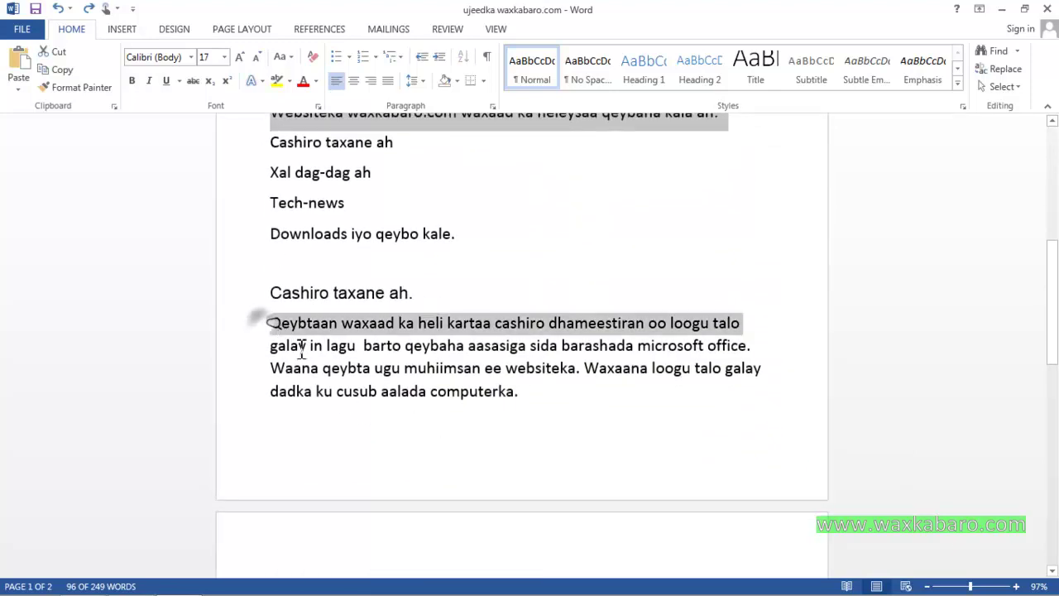
# Step: Add the paragraphs under Cashiro taxane ah., Xal dag-dag ah, Tech-news and Downloads to the selection
pyautogui.keyDown('ctrl'); pyautogui.moveTo(263, 321); pyautogui.dragTo(425, 416); pyautogui.keyUp('ctrl')
pyautogui.keyDown('ctrl'); pyautogui.scroll(-2, 313, 468); pyautogui.keyUp('ctrl')
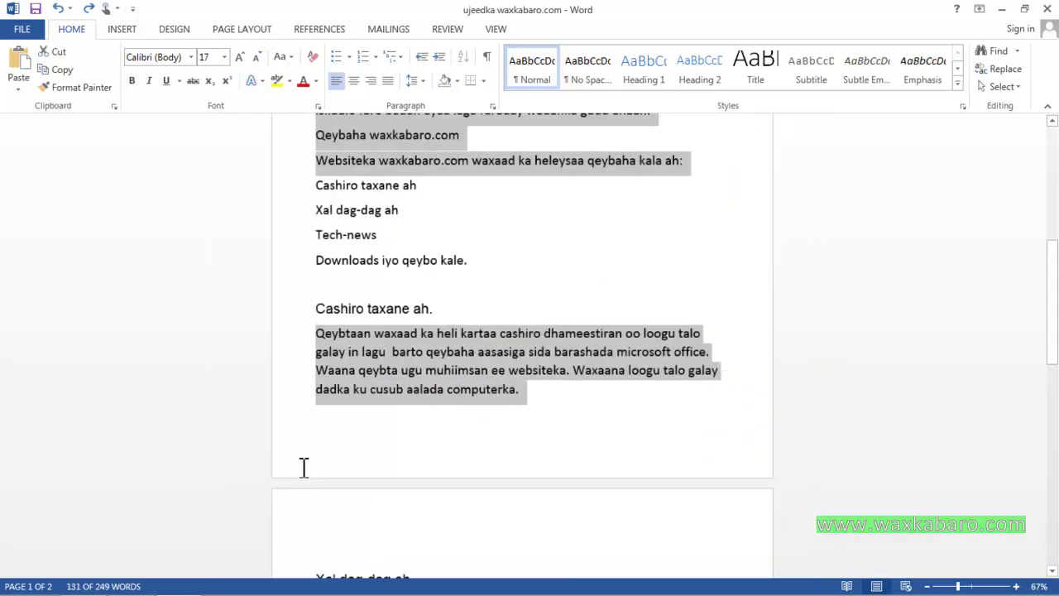
pyautogui.keyDown('ctrl'); pyautogui.scroll(-1, 303, 469); pyautogui.keyUp('ctrl')
pyautogui.scroll(-3, 398, 486)
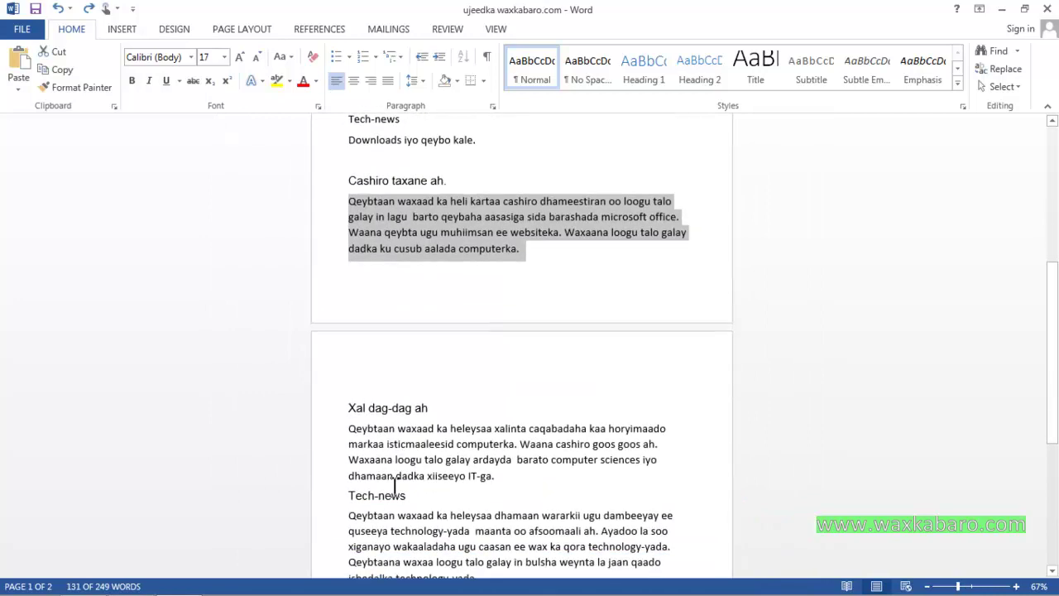
pyautogui.keyDown('ctrl'); pyautogui.moveTo(345, 382); pyautogui.dragTo(497, 439); pyautogui.keyUp('ctrl')
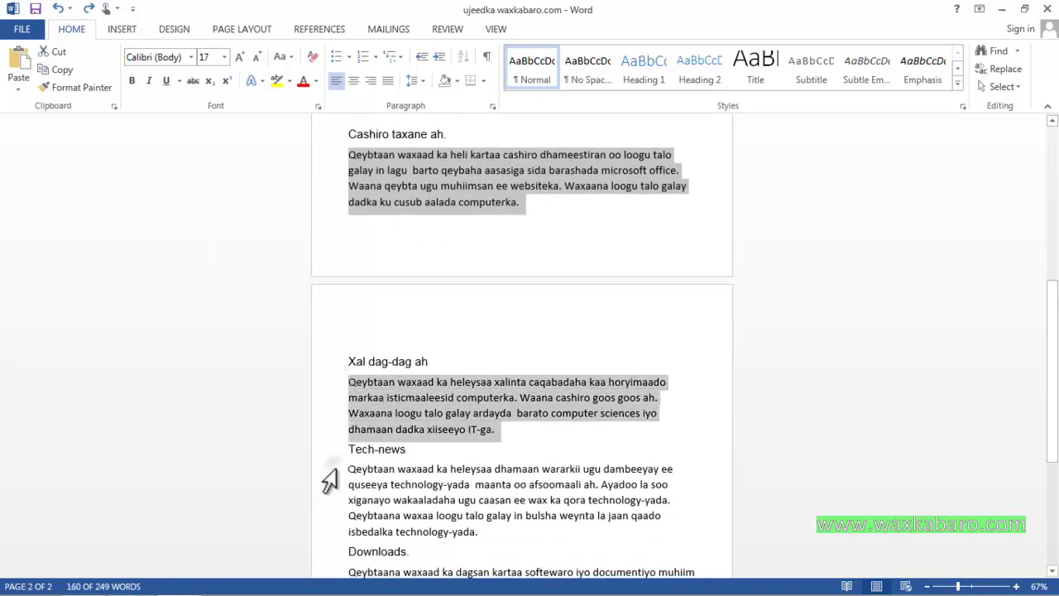
pyautogui.keyDown('ctrl'); pyautogui.moveTo(332, 470); pyautogui.dragTo(361, 539); pyautogui.keyUp('ctrl')
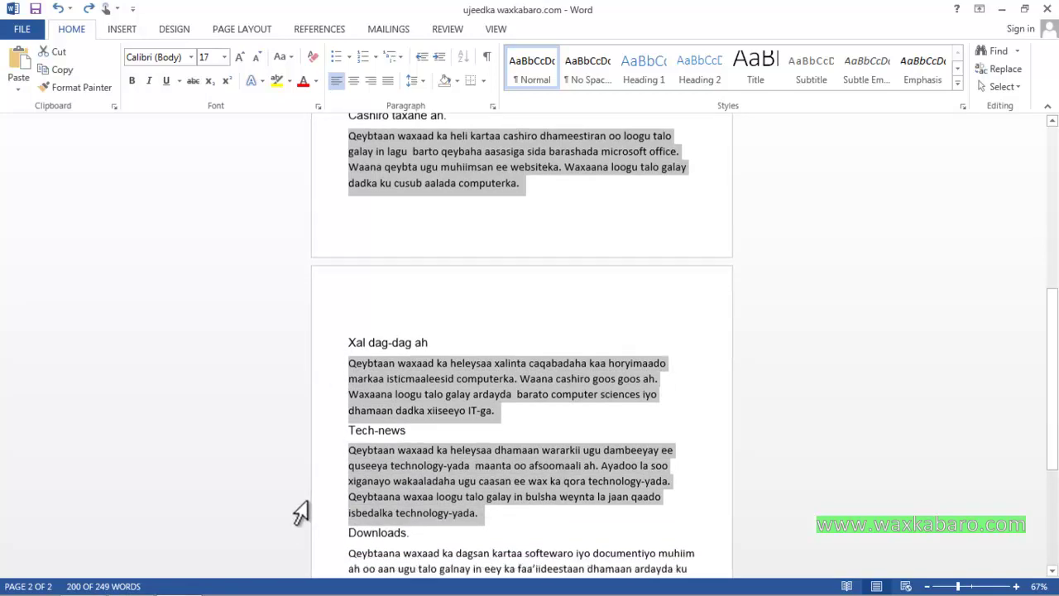
pyautogui.scroll(-4, 303, 509)
pyautogui.keyDown('ctrl'); pyautogui.moveTo(323, 416); pyautogui.dragTo(372, 484); pyautogui.keyUp('ctrl')
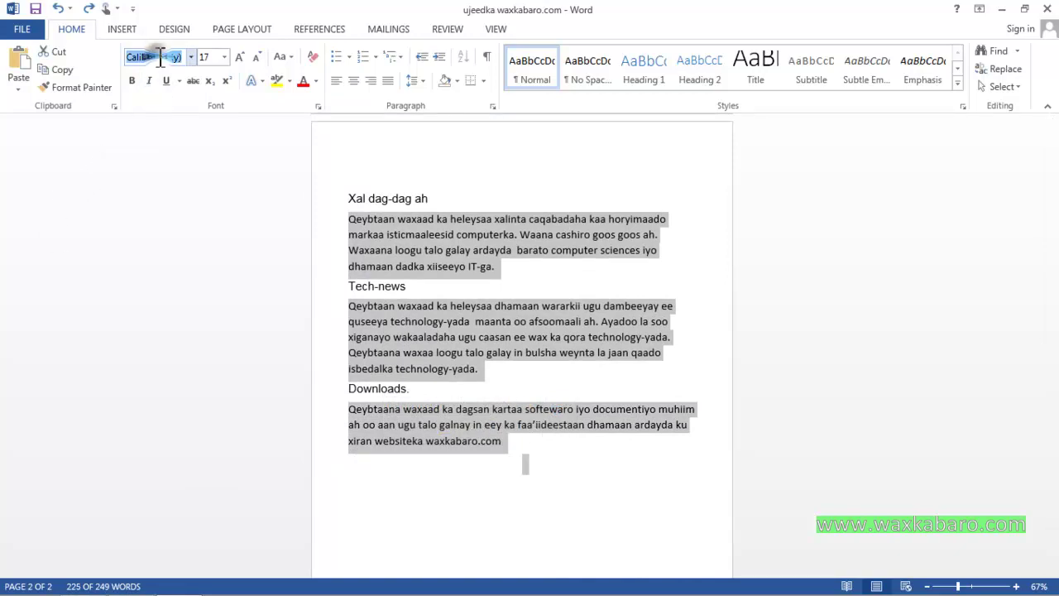
# Step: Apply Times New Roman to the selected body paragraphs and deselect them
pyautogui.write('Times New Roman')
pyautogui.press('Return')
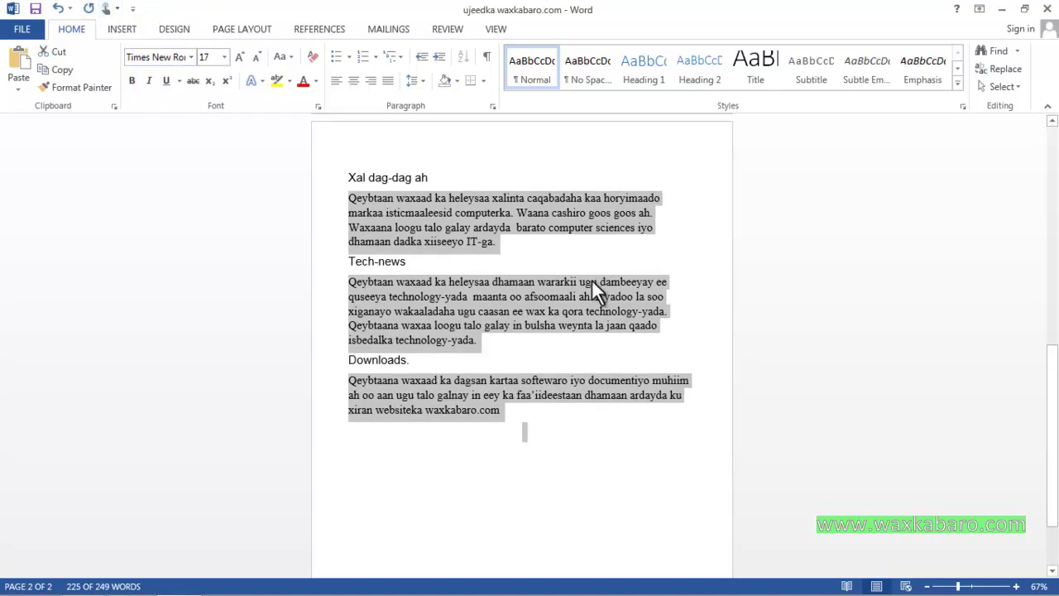
pyautogui.click(519, 335)
pyautogui.scroll(4, 520, 341)
pyautogui.scroll(4, 519, 341)
pyautogui.scroll(3, 497, 338)
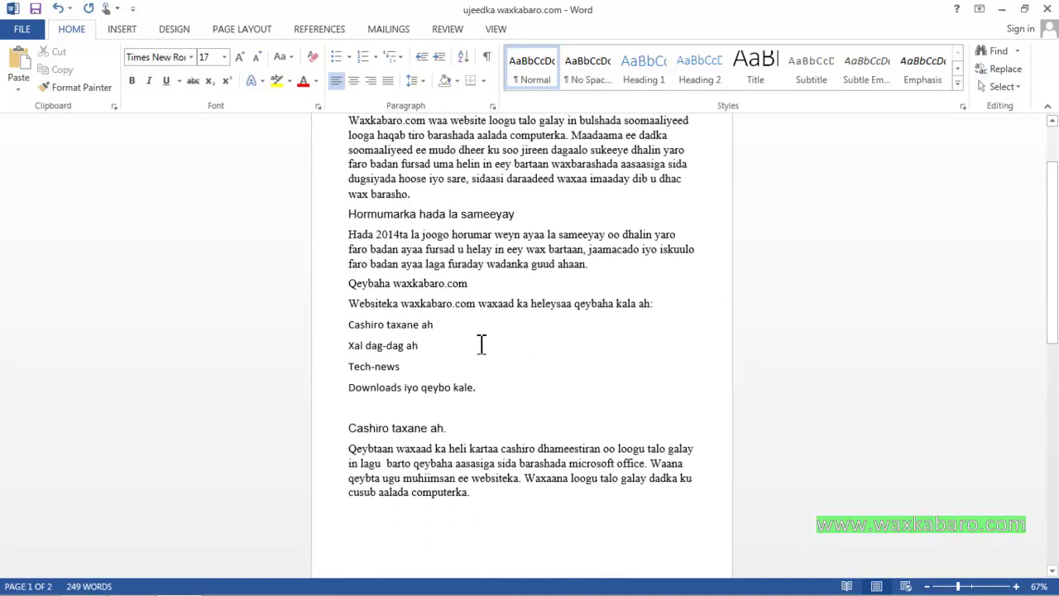
# Step: Select the section headings, starting with Hormumarka hada la sameeyay, with Ctrl held
pyautogui.scroll(3, 480, 343)
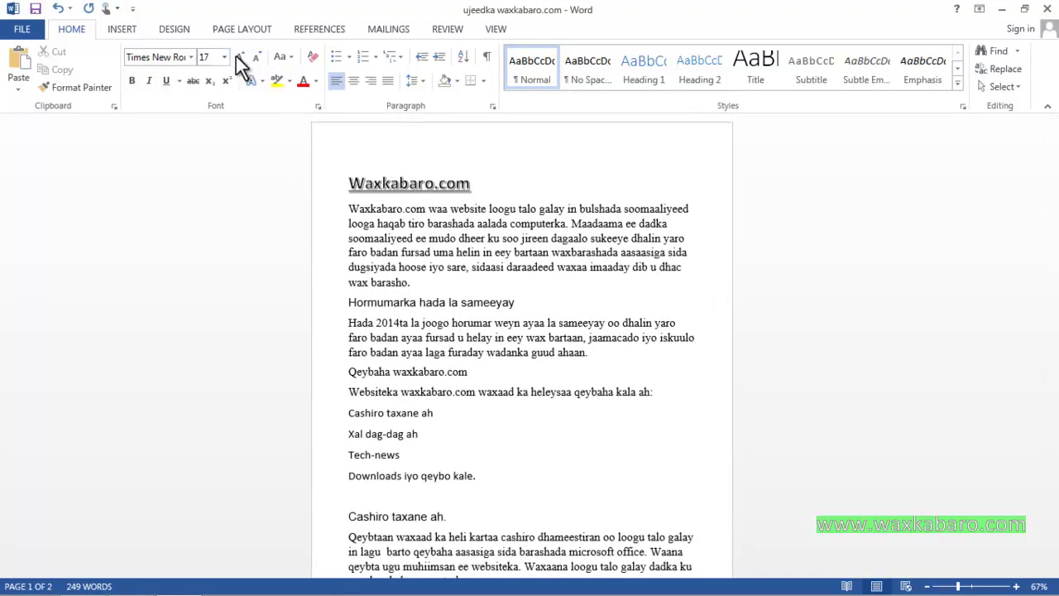
pyautogui.tripleClick(353, 248)
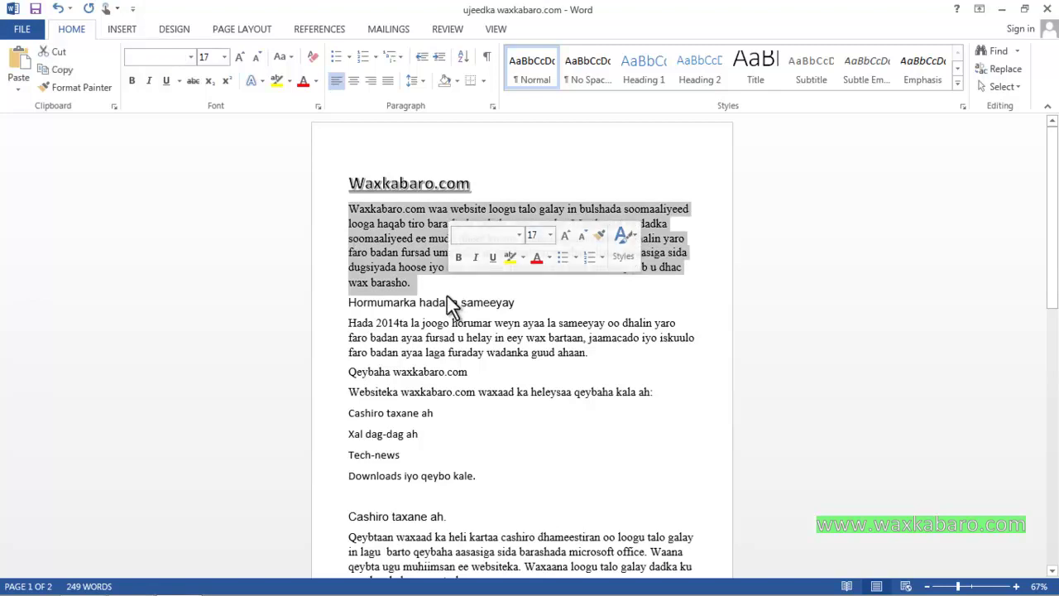
pyautogui.moveTo(506, 302); pyautogui.dragTo(350, 303)
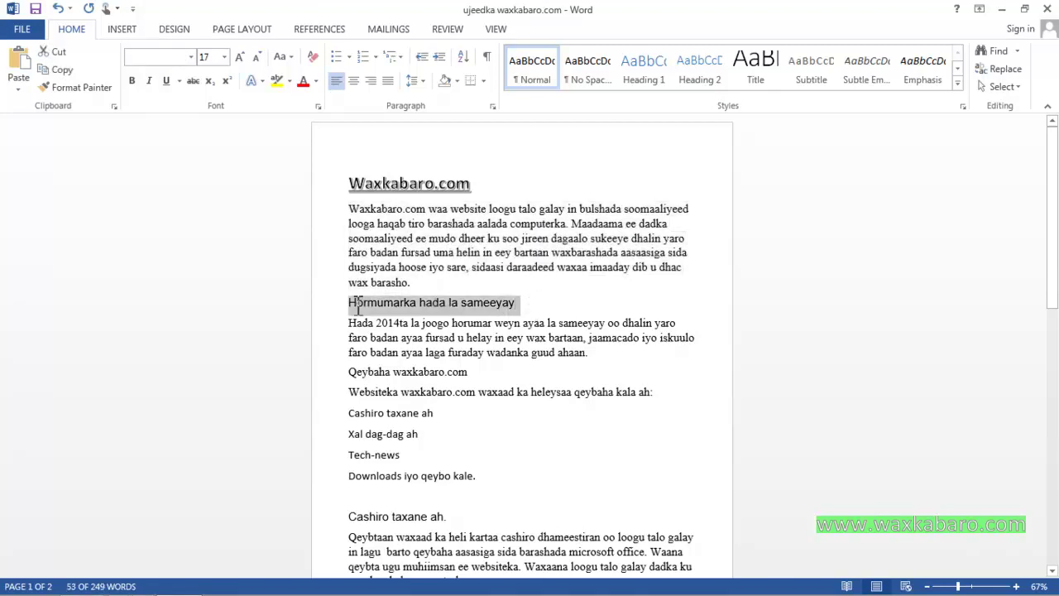
pyautogui.moveTo(469, 516); pyautogui.dragTo(331, 516)
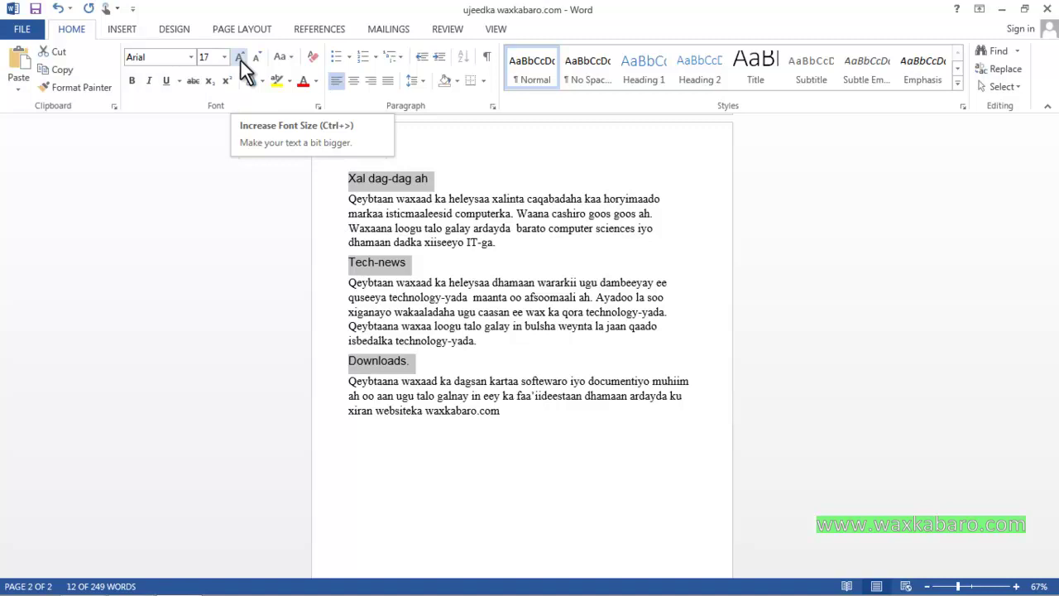
# Step: Grow the selected Arial headings from 17 to 24 pt
pyautogui.click(240, 59)
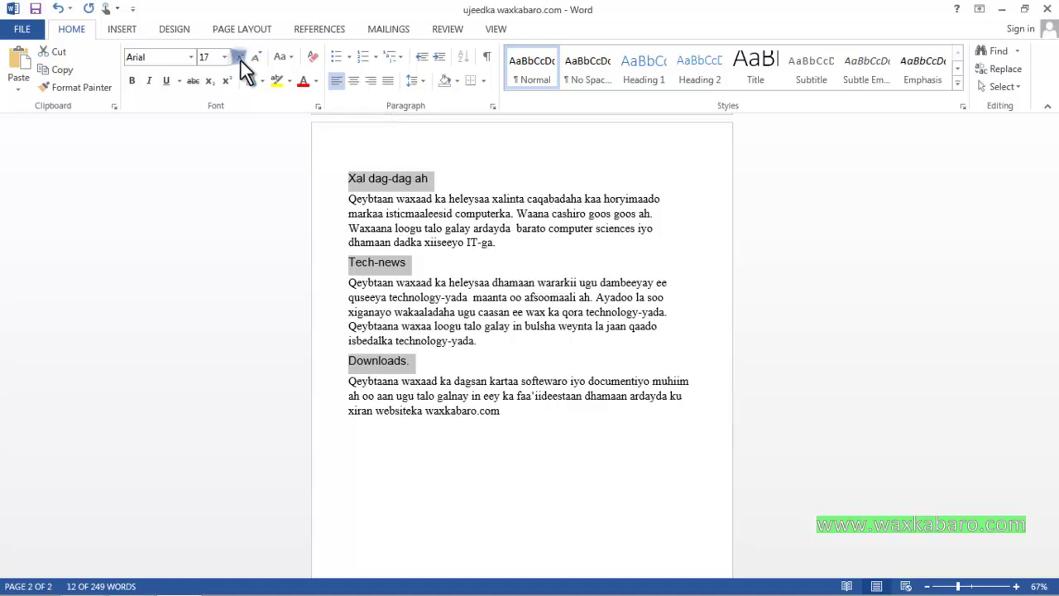
pyautogui.click(240, 62)
pyautogui.click(241, 61)
pyautogui.click(241, 61)
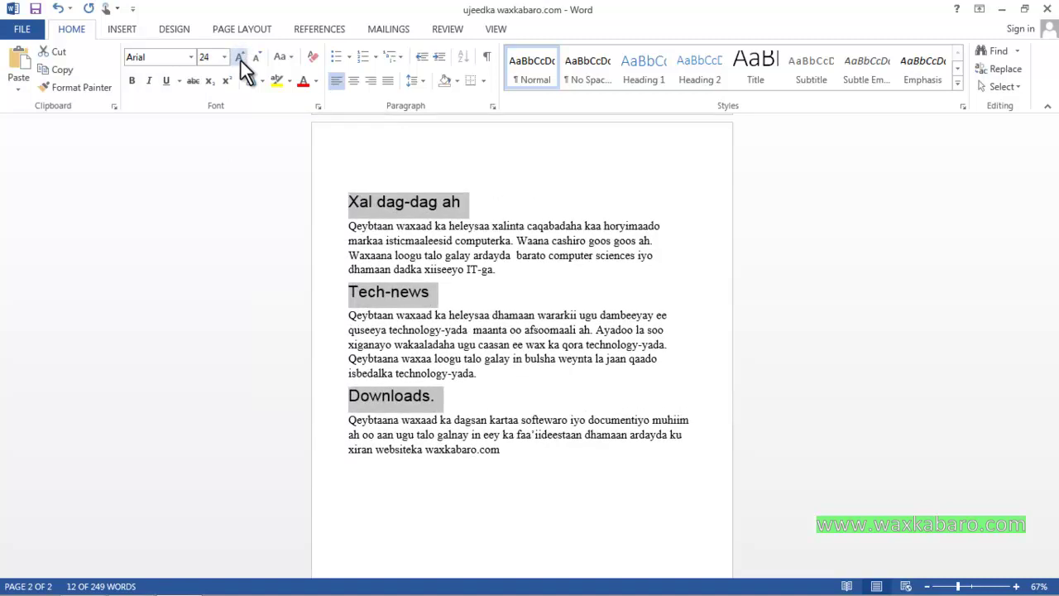
pyautogui.scroll(2, 331, 265)
pyautogui.scroll(2, 494, 274)
pyautogui.scroll(4, 503, 272)
pyautogui.scroll(5, 502, 272)
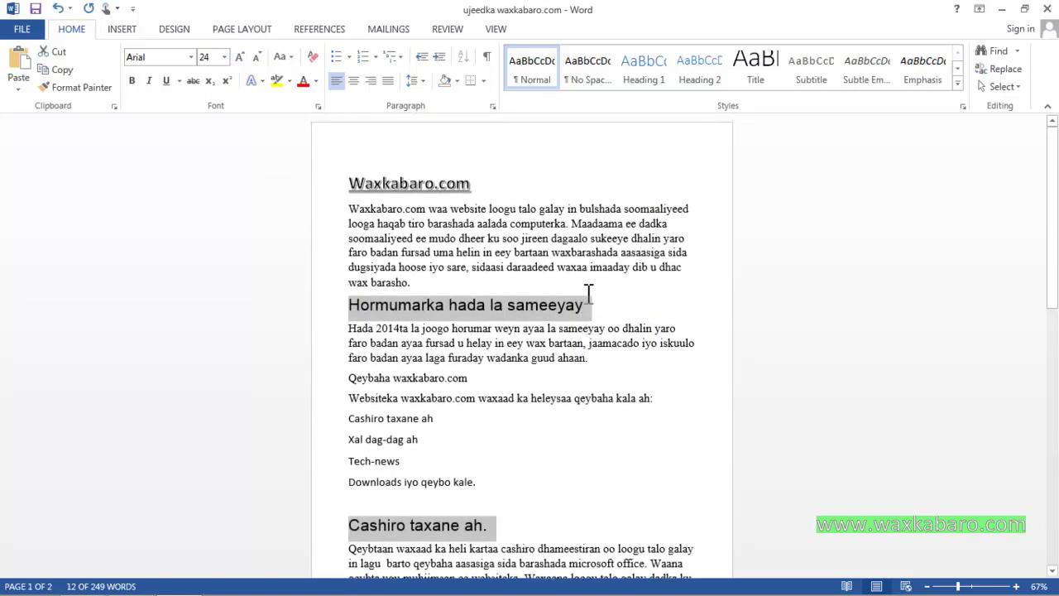
pyautogui.scroll(-2, 452, 206)
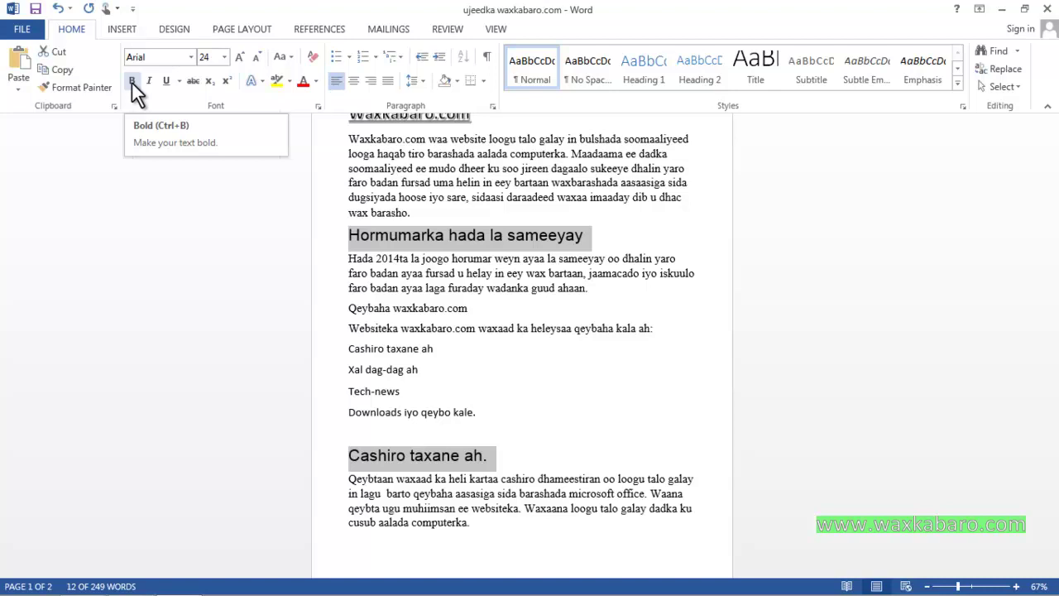
# Step: Make the selected section headings on page 2 italic
pyautogui.press('pagedown')
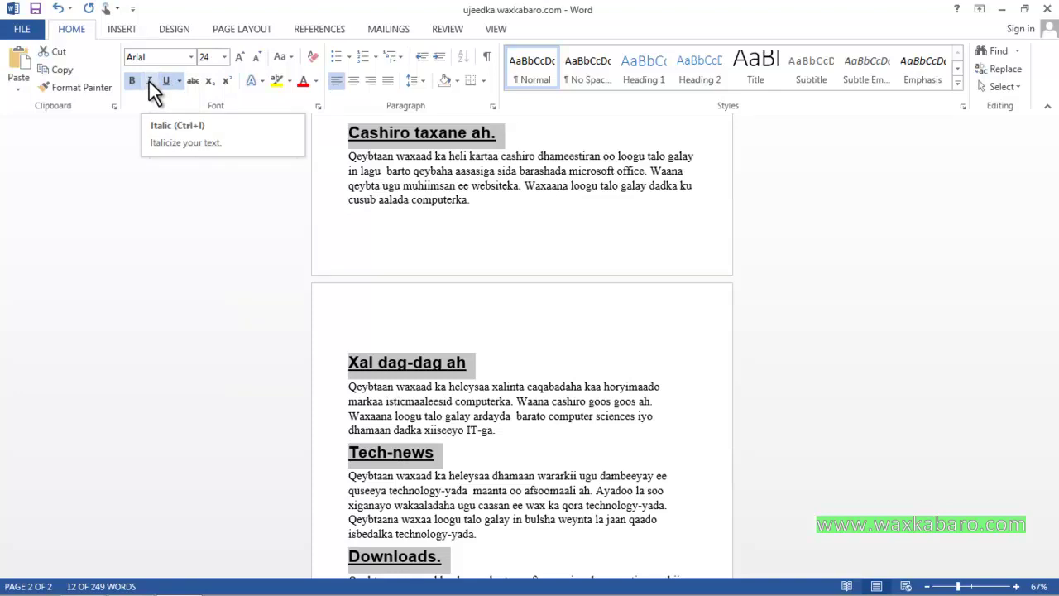
pyautogui.click(150, 80)
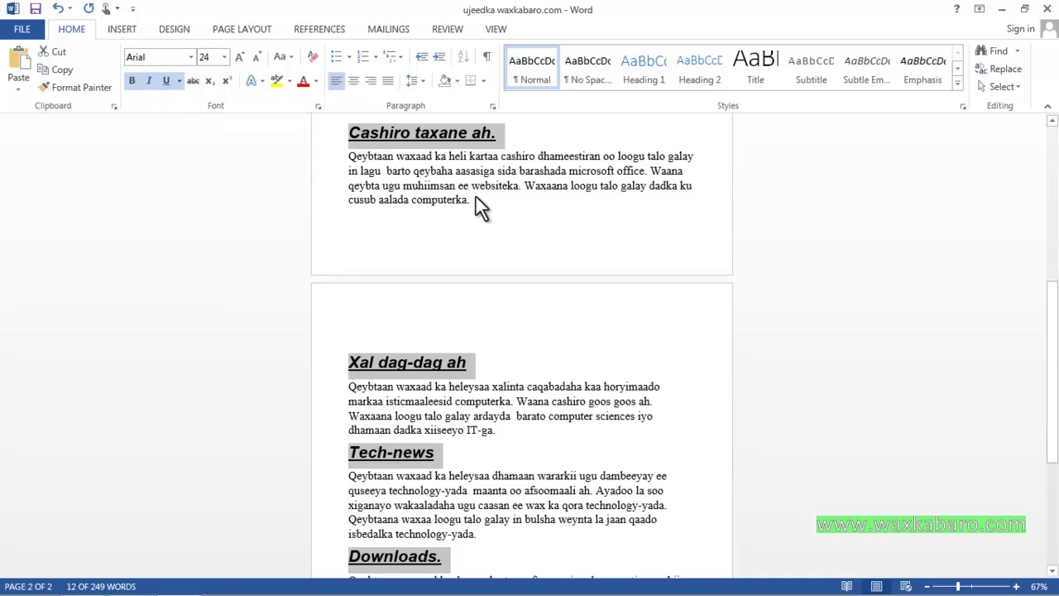
pyautogui.scroll(2, 475, 196)
pyautogui.scroll(4, 510, 227)
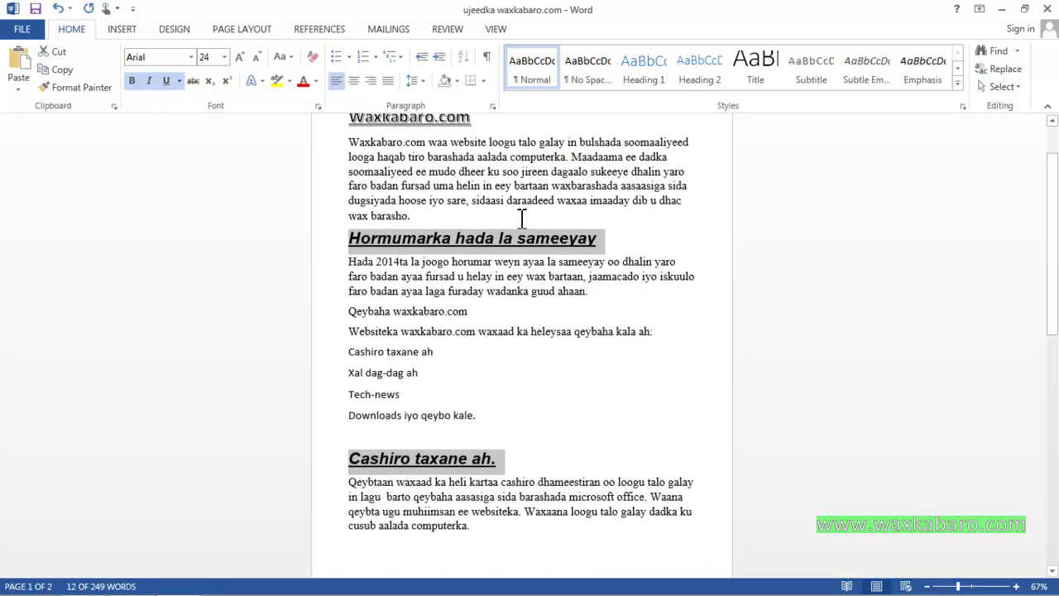
pyautogui.scroll(2, 521, 216)
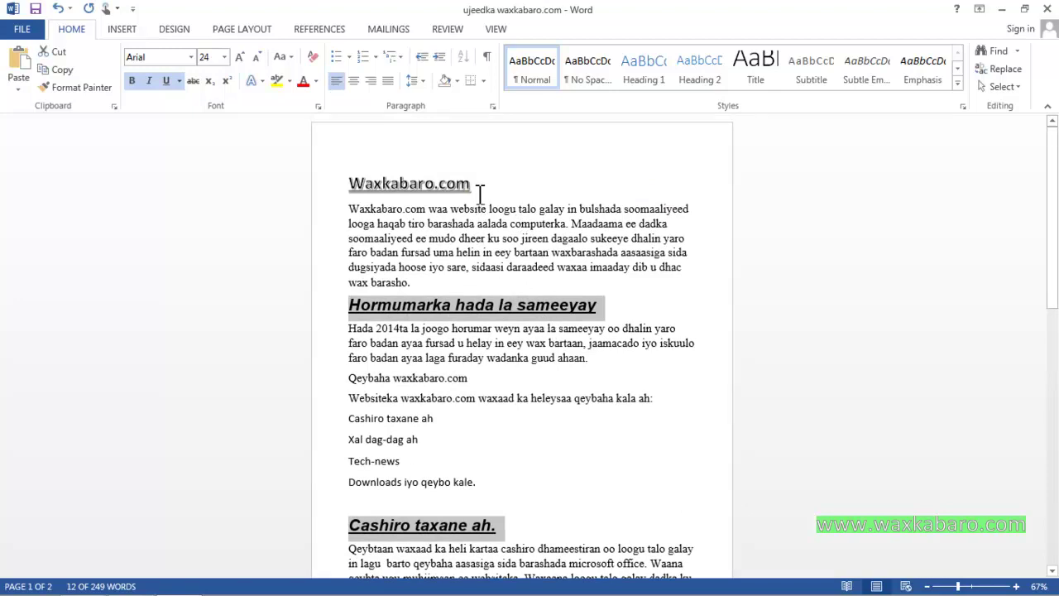
# Step: Reselect Hormumarka hada la sameeyay, Cashiro taxane ah., Xal dag-dag ah, Tech-news and Downloads
pyautogui.click(481, 190)
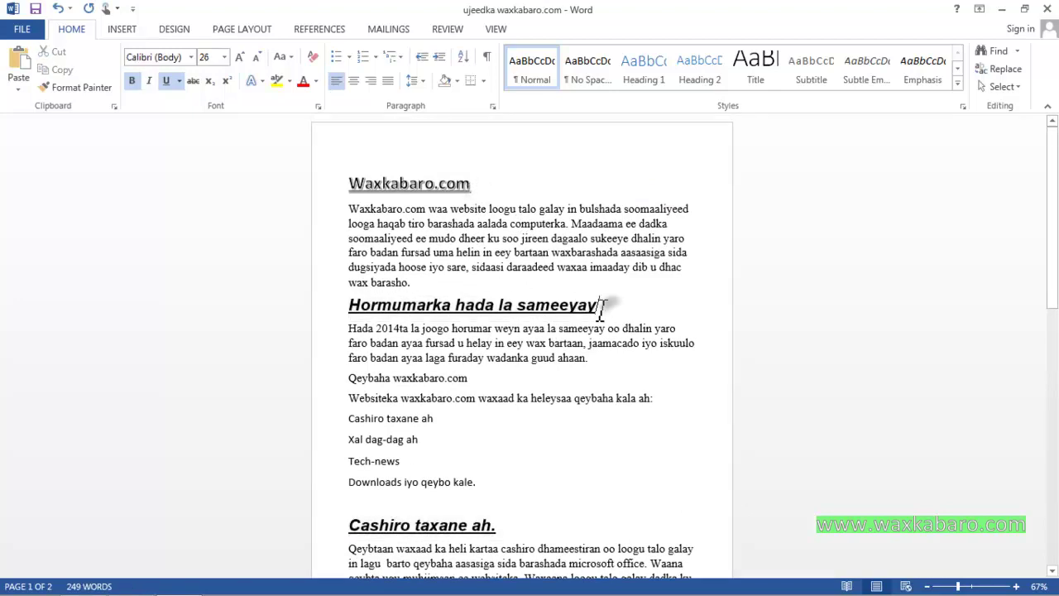
pyautogui.tripleClick(609, 305)
pyautogui.tripleClick(354, 306)
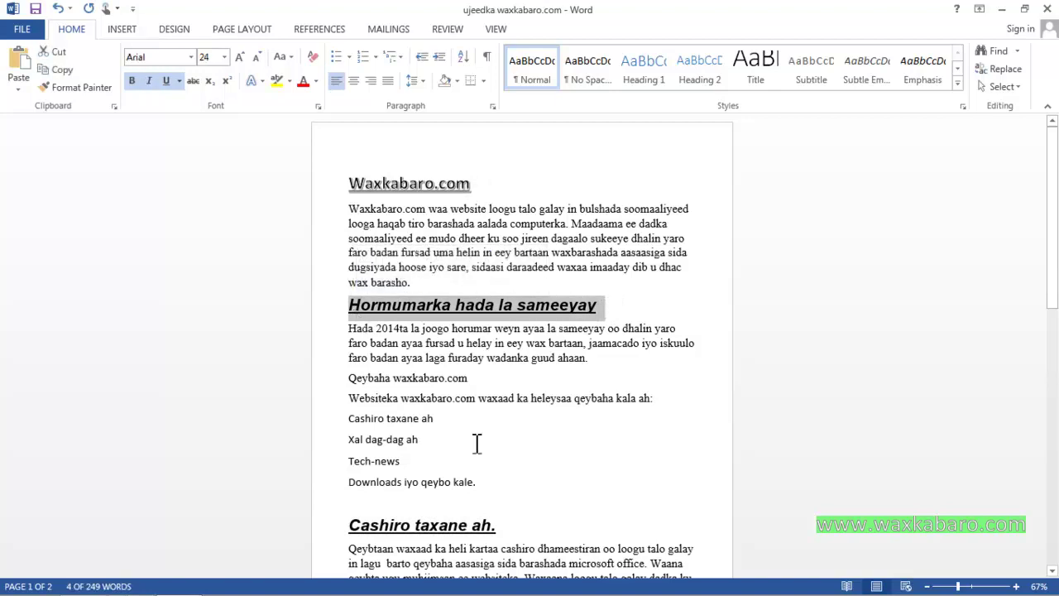
pyautogui.keyDown('ctrl'); pyautogui.moveTo(506, 527); pyautogui.dragTo(348, 527); pyautogui.keyUp('ctrl')
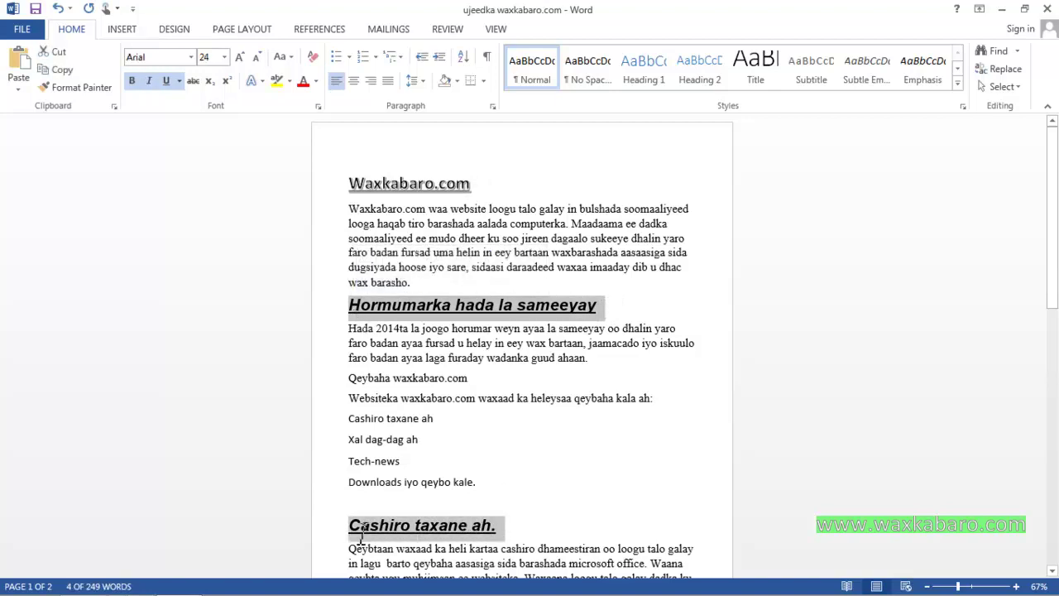
pyautogui.moveTo(1053, 238); pyautogui.dragTo(1055, 419)
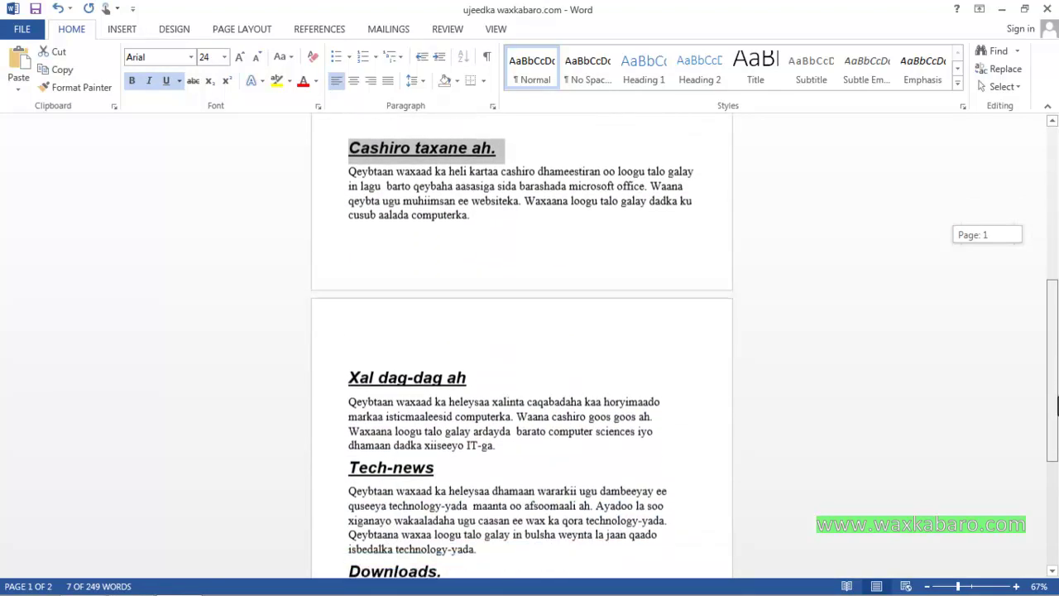
pyautogui.keyDown('ctrl'); pyautogui.moveTo(470, 342); pyautogui.dragTo(349, 346); pyautogui.keyUp('ctrl')
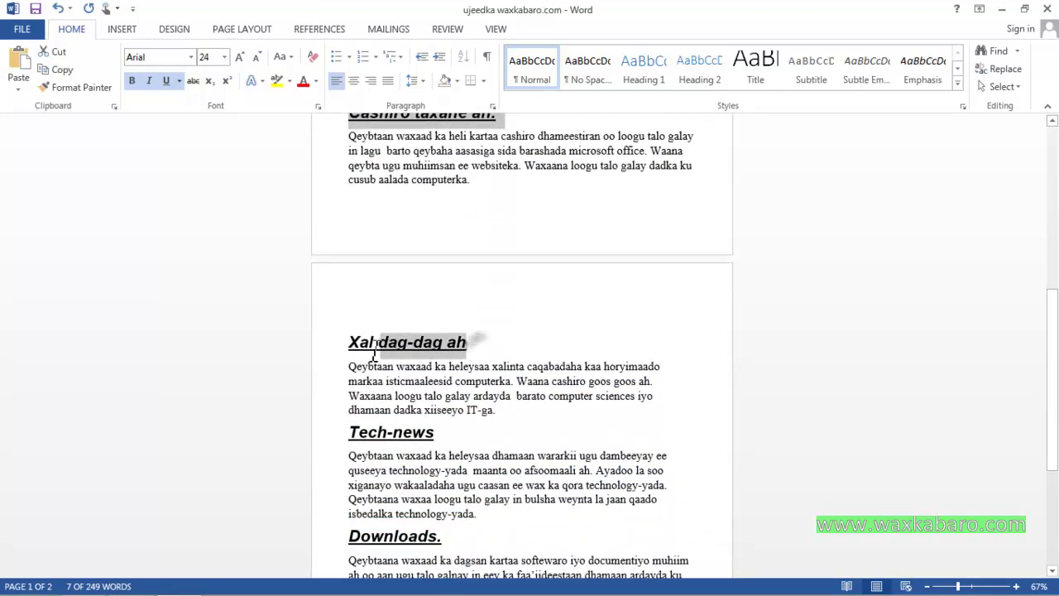
pyautogui.keyDown('ctrl'); pyautogui.moveTo(468, 444); pyautogui.dragTo(349, 434); pyautogui.keyUp('ctrl')
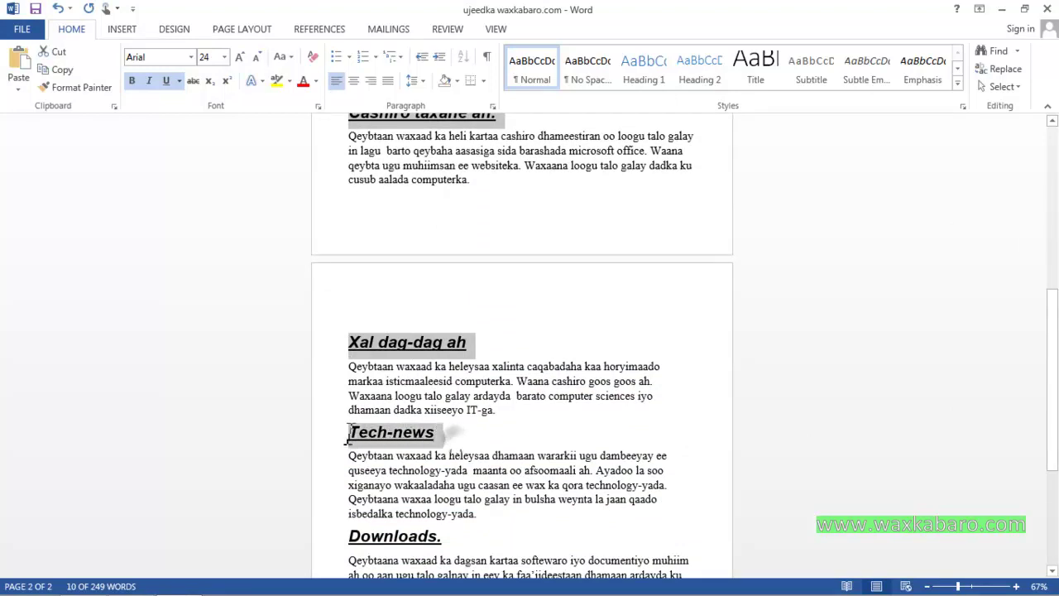
pyautogui.moveTo(1052, 373)
pyautogui.mouseDown()
pyautogui.moveTo(1056, 426)
pyautogui.moveTo(1013, 409)
pyautogui.mouseUp()
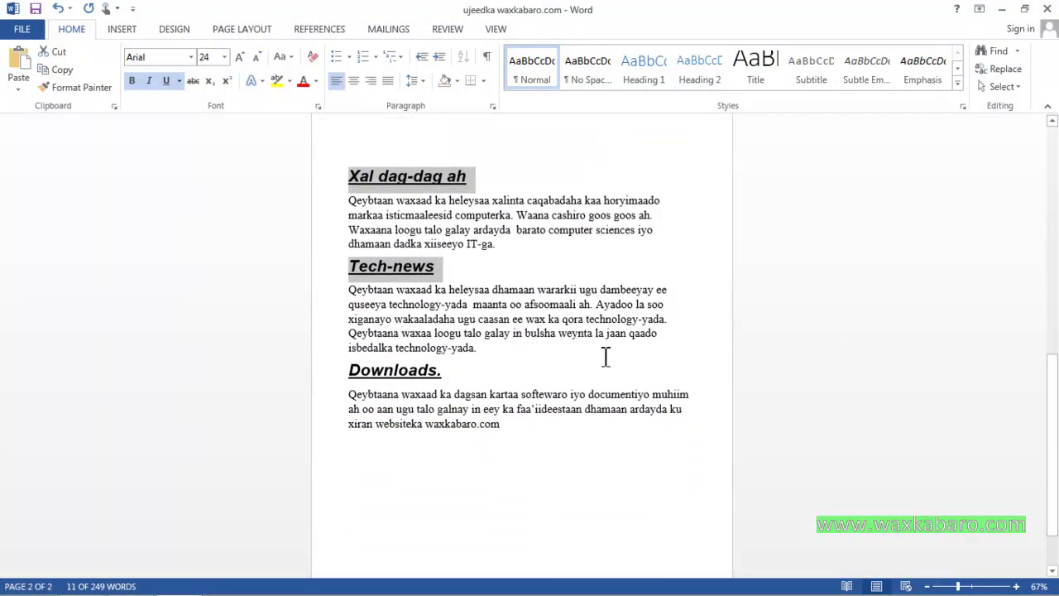
pyautogui.keyDown('ctrl'); pyautogui.moveTo(447, 374); pyautogui.dragTo(349, 371); pyautogui.keyUp('ctrl')
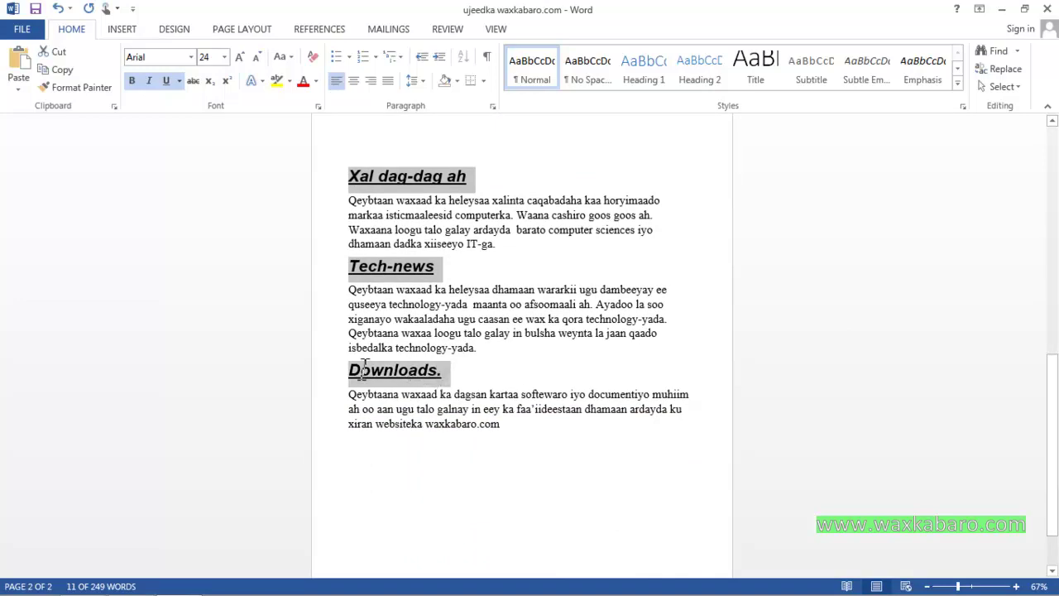
pyautogui.click(314, 81)
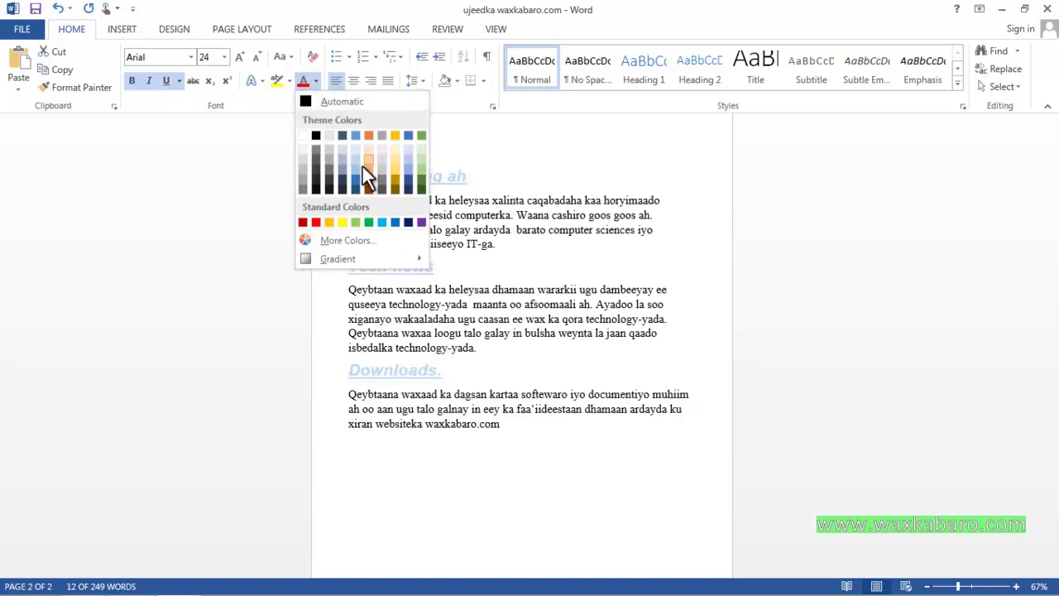
pyautogui.click(300, 137)
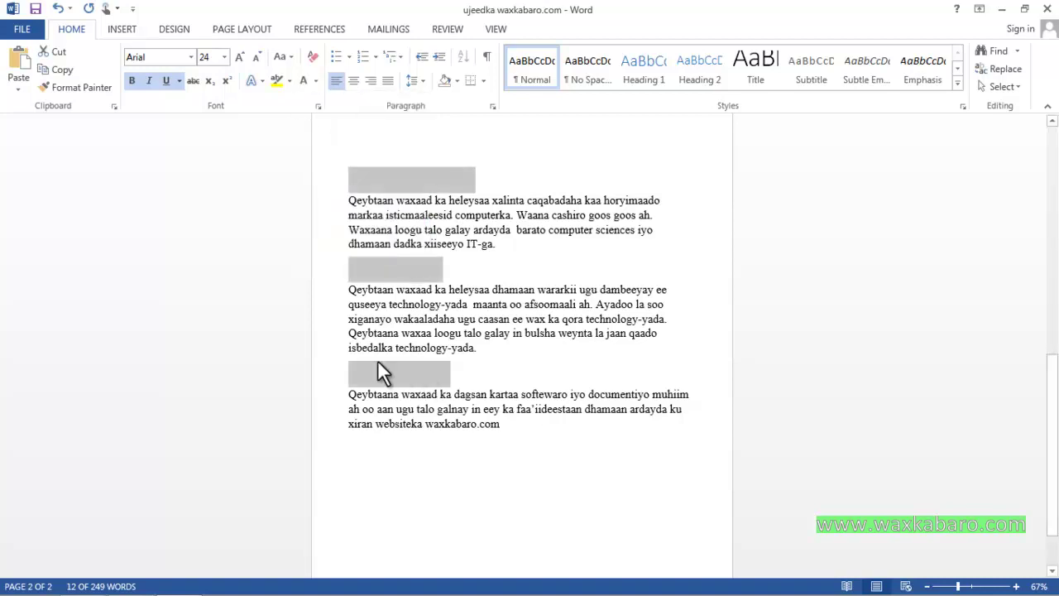
pyautogui.click(501, 383)
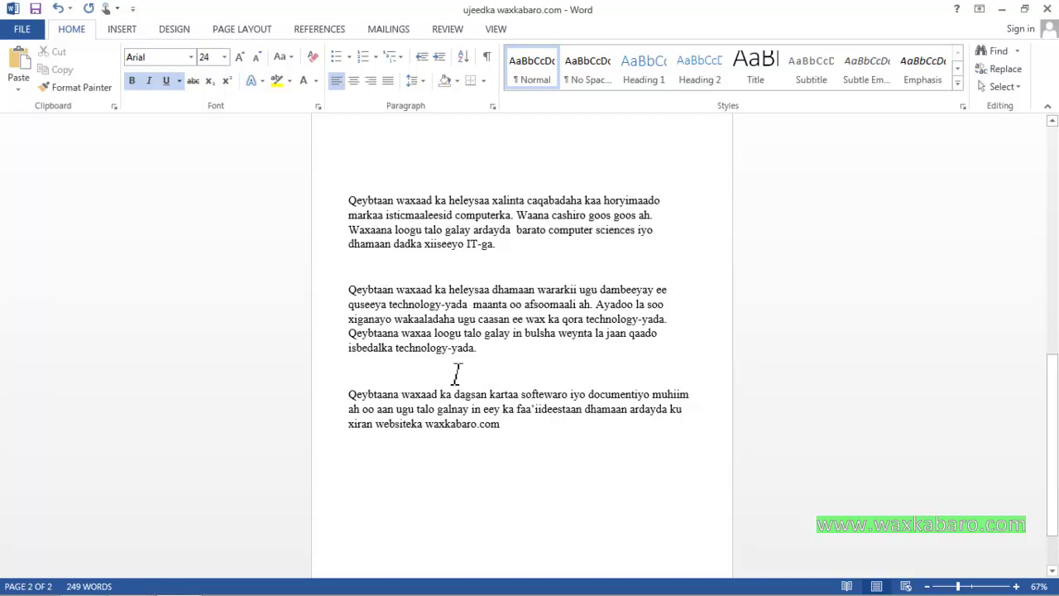
pyautogui.hotkey('ctrl', 'z')
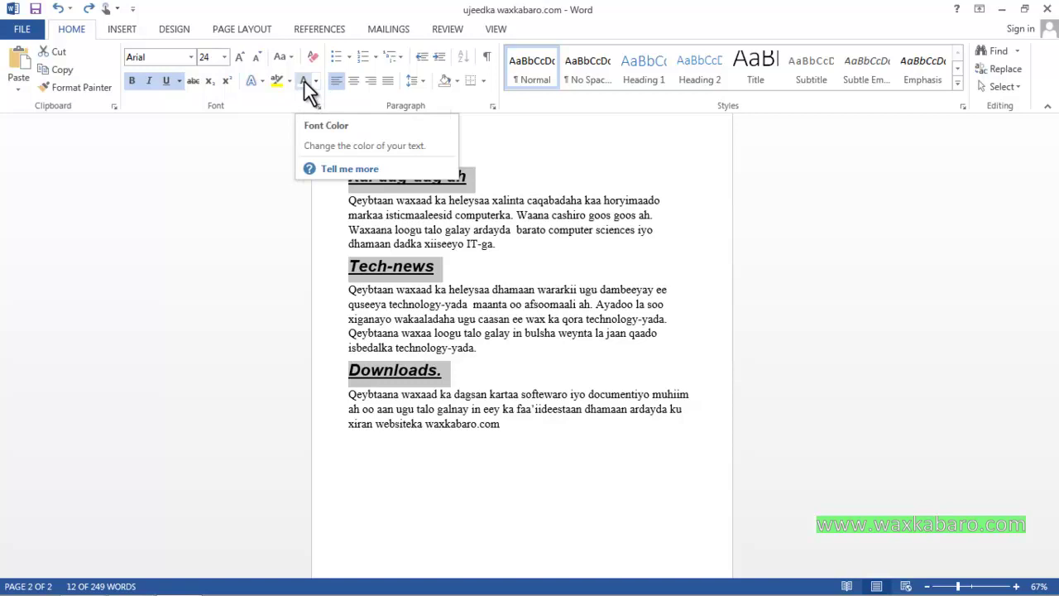
# Step: Color the selected heading text White and highlight it in Bright Green
pyautogui.click(305, 81)
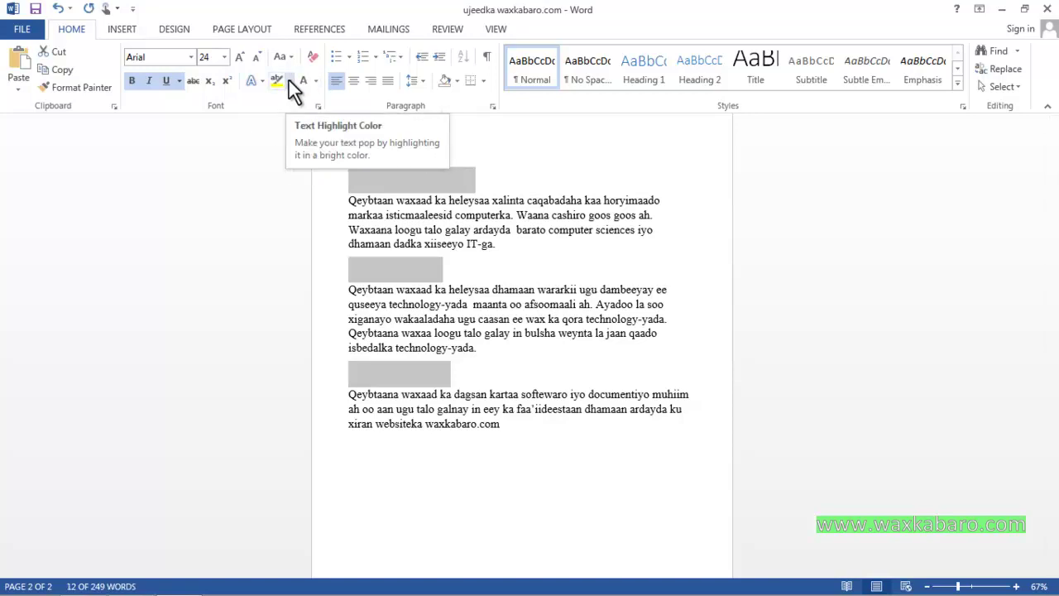
pyautogui.click(289, 81)
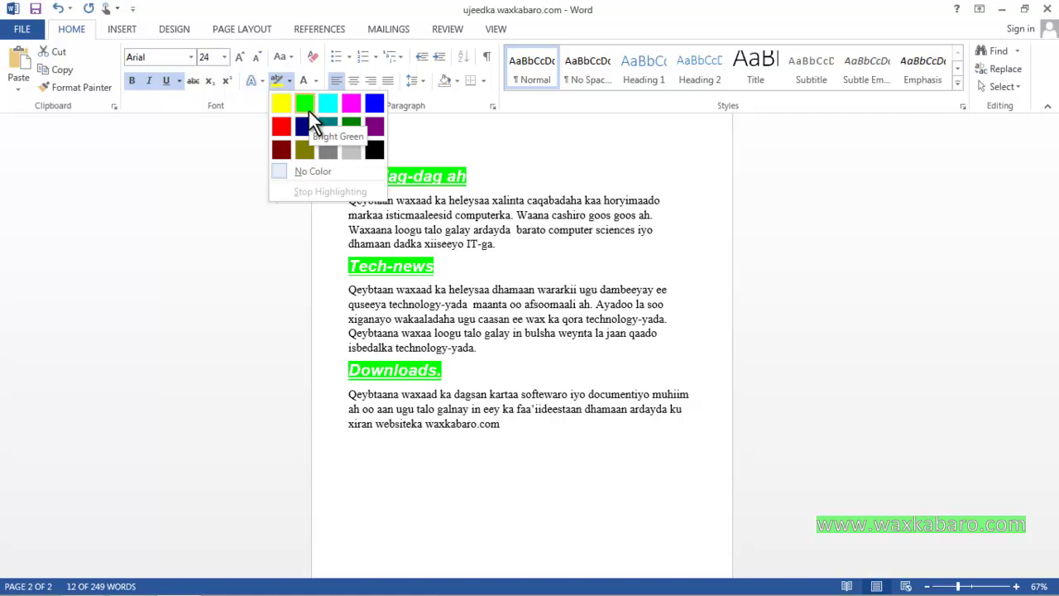
pyautogui.click(312, 102)
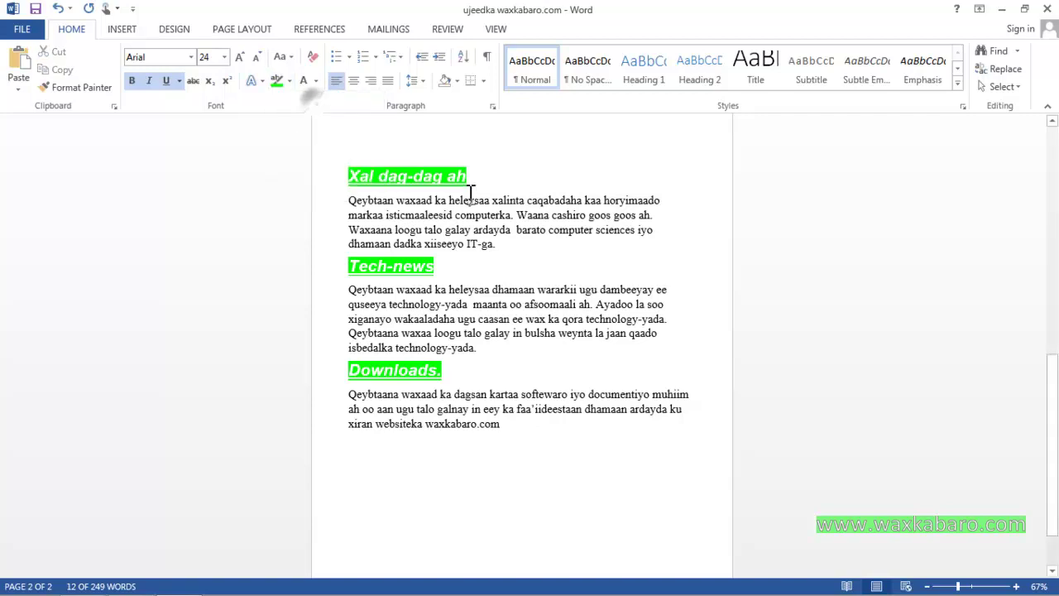
pyautogui.scroll(4, 505, 219)
pyautogui.scroll(2, 506, 219)
pyautogui.scroll(2, 507, 218)
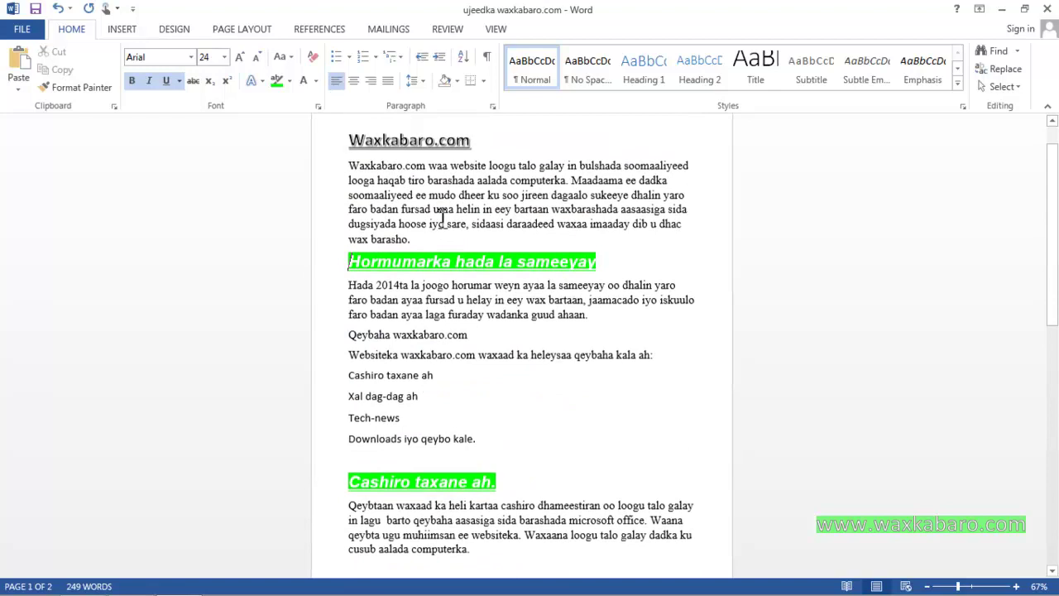
pyautogui.scroll(1, 510, 223)
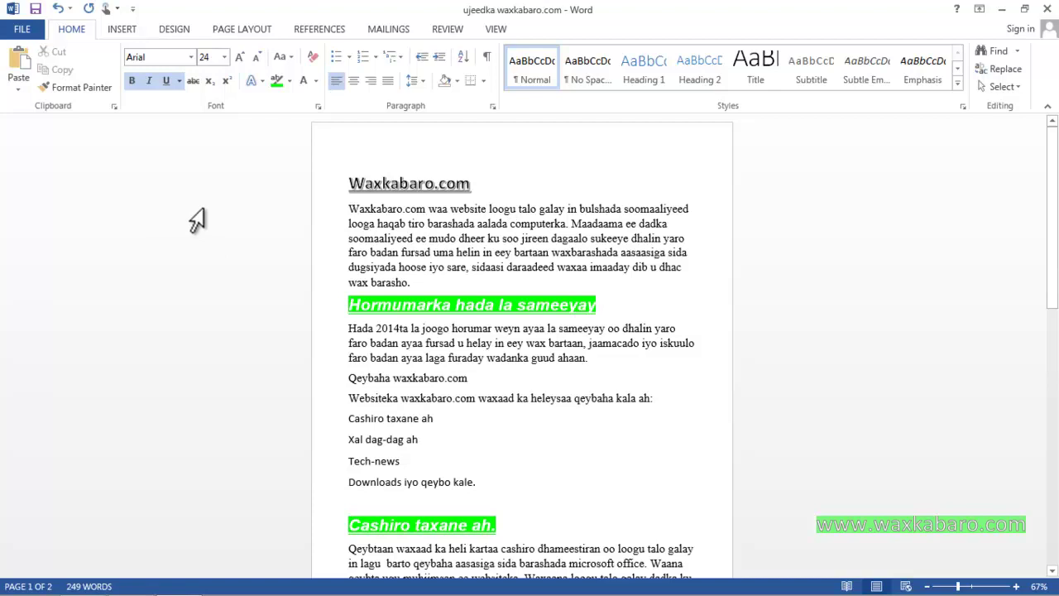
# Step: Paste a copy of the Cashiro taxane ah list line below the last paragraph
pyautogui.scroll(-2, 513, 437)
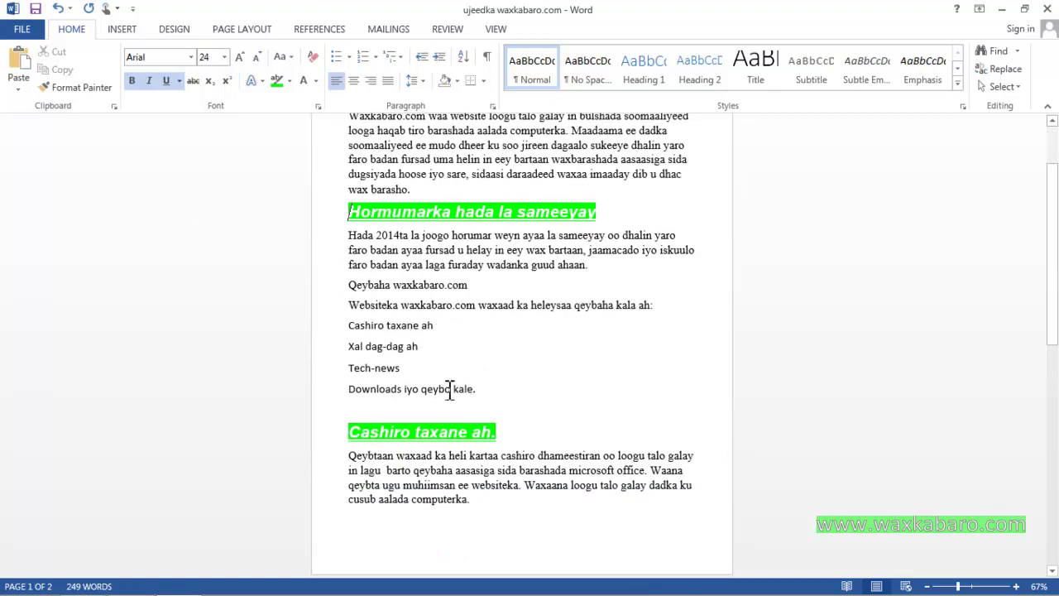
pyautogui.scroll(-1, 434, 458)
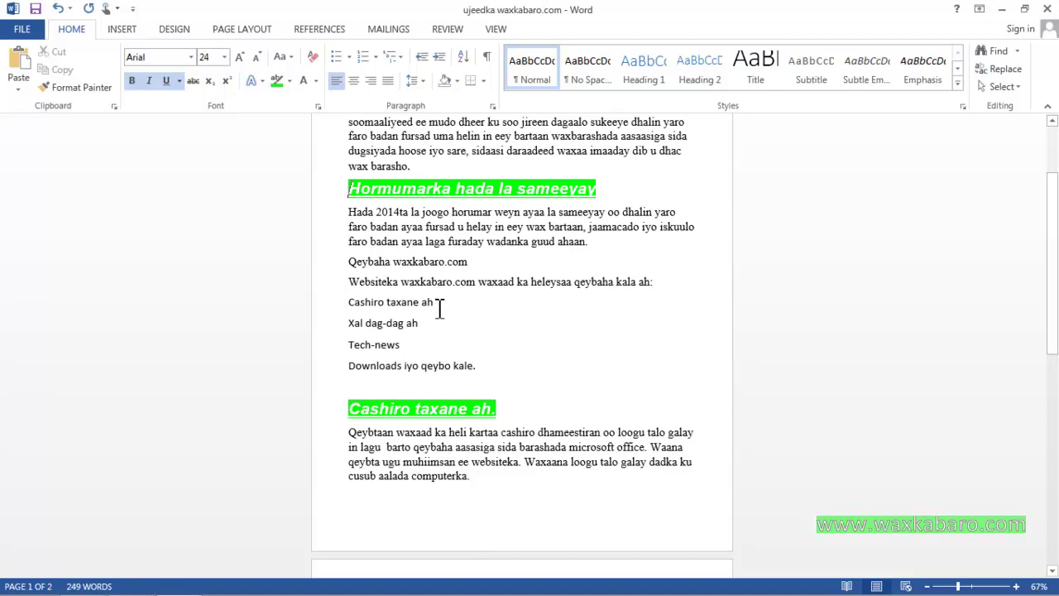
pyautogui.moveTo(439, 304); pyautogui.dragTo(347, 303)
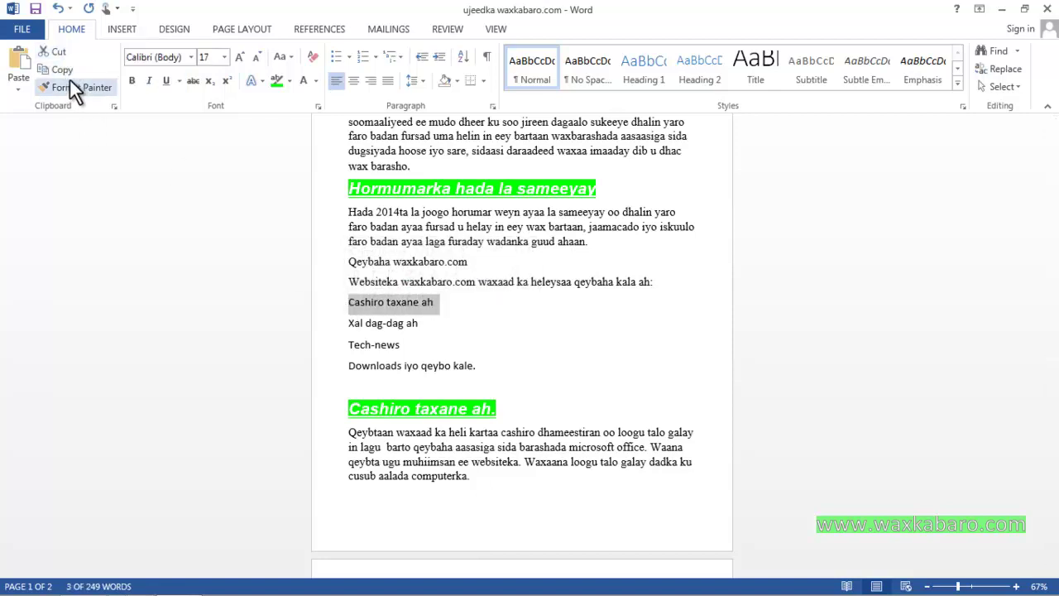
pyautogui.scroll(-2, 501, 429)
pyautogui.scroll(-2, 501, 429)
pyautogui.scroll(-4, 502, 424)
pyautogui.scroll(-3, 491, 430)
pyautogui.scroll(-1, 439, 440)
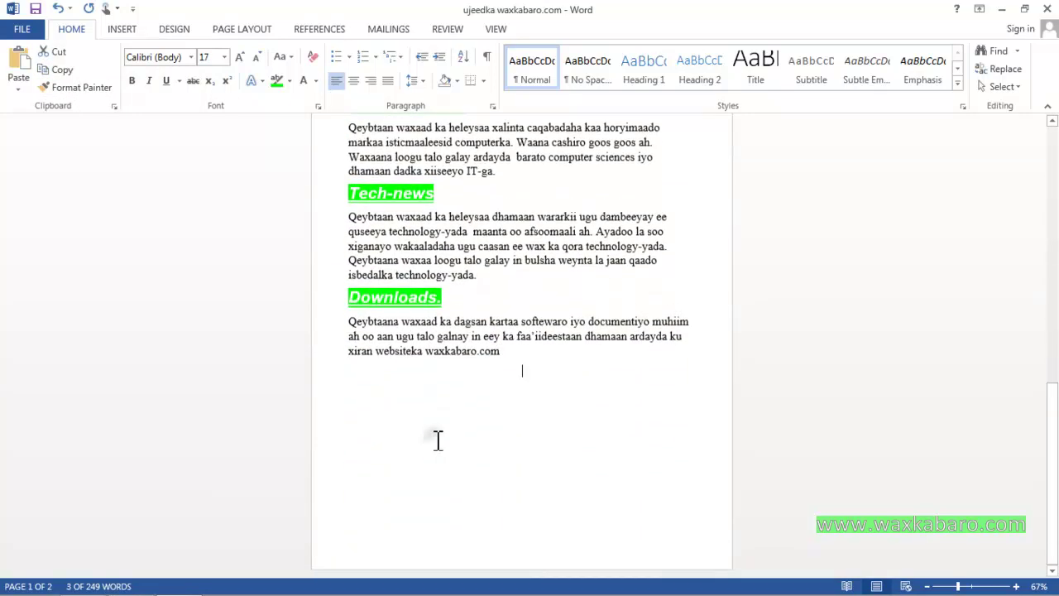
pyautogui.doubleClick(437, 431)
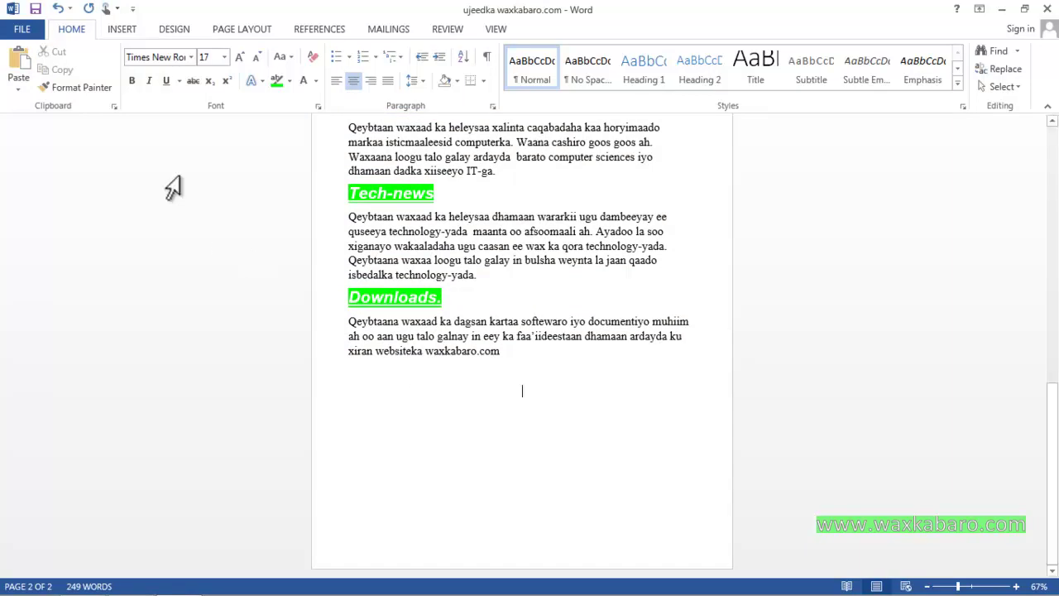
pyautogui.click(14, 88)
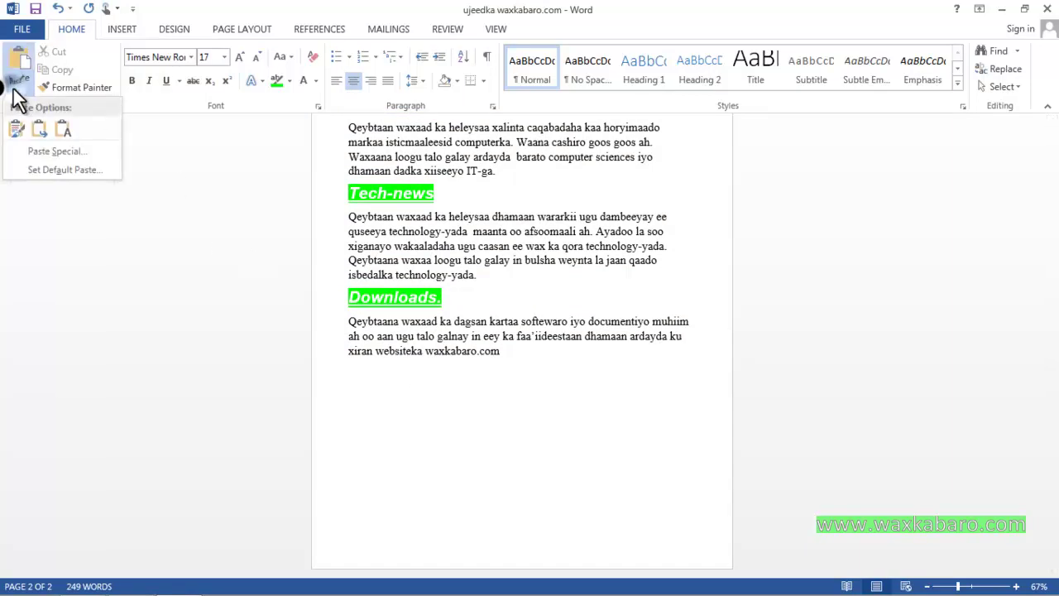
pyautogui.click(17, 129)
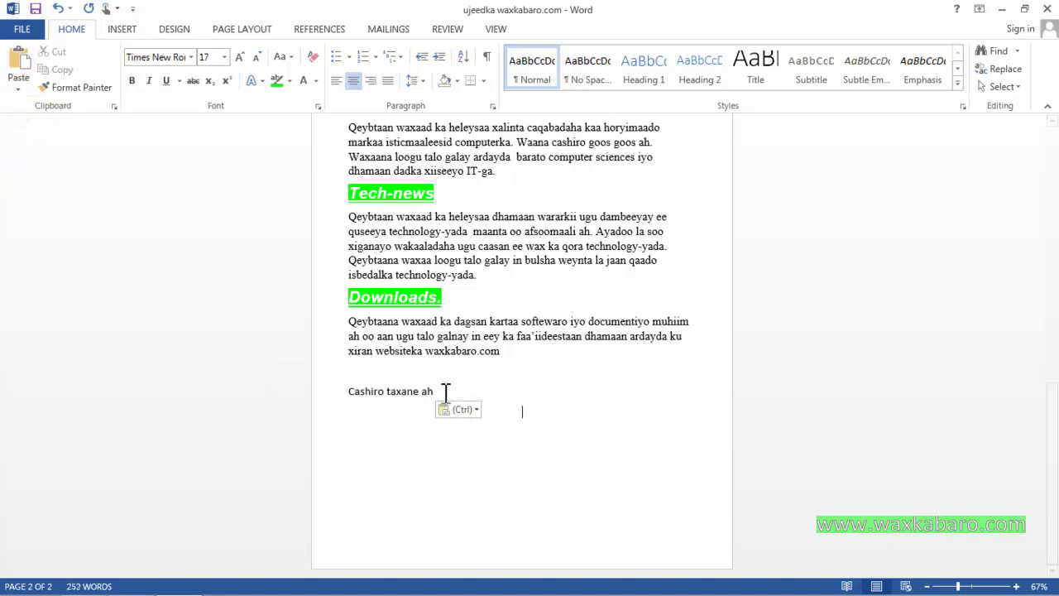
# Step: Select the pasted Cashiro taxane ah line and cut it out of the document
pyautogui.scroll(5, 450, 397)
pyautogui.scroll(2, 451, 383)
pyautogui.scroll(3, 447, 380)
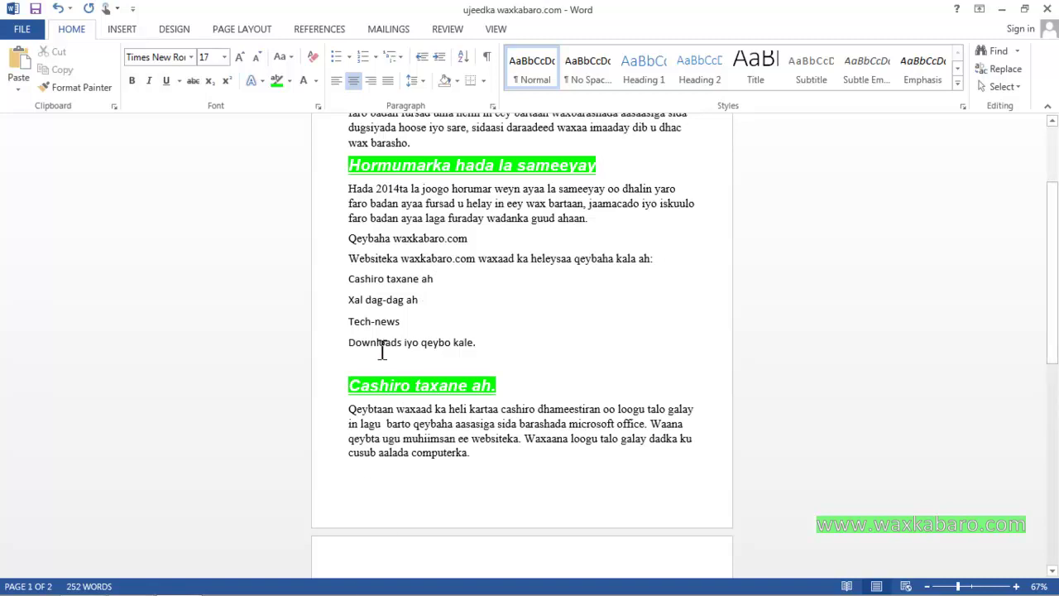
pyautogui.scroll(-2, 431, 331)
pyautogui.scroll(-3, 438, 373)
pyautogui.scroll(-1, 446, 455)
pyautogui.scroll(-3, 461, 538)
pyautogui.hotkey('ctrl', 'v')
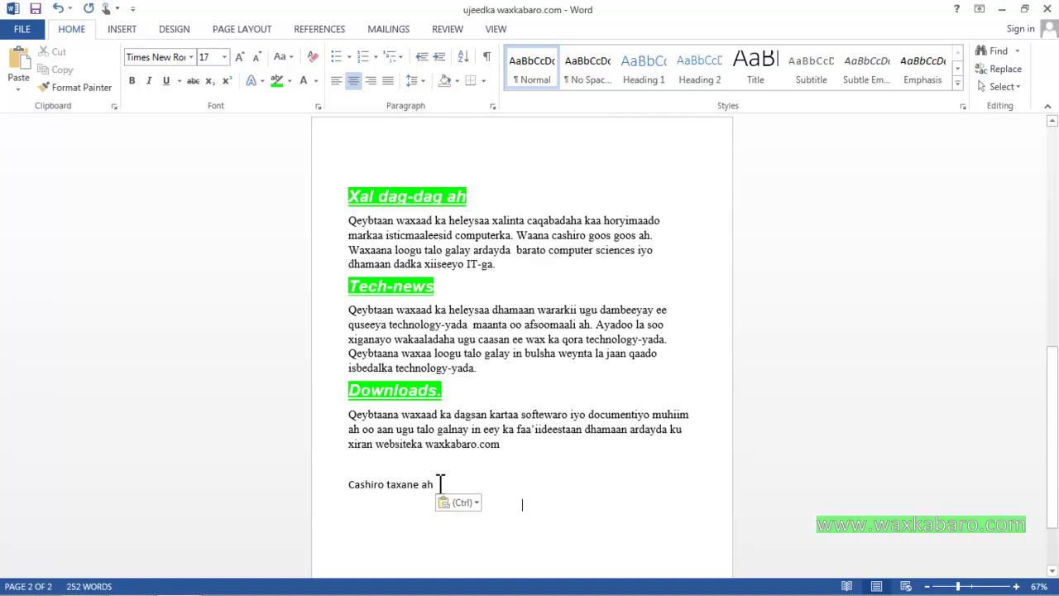
pyautogui.moveTo(435, 485); pyautogui.dragTo(342, 486)
pyautogui.hotkey('ctrl', 'c')
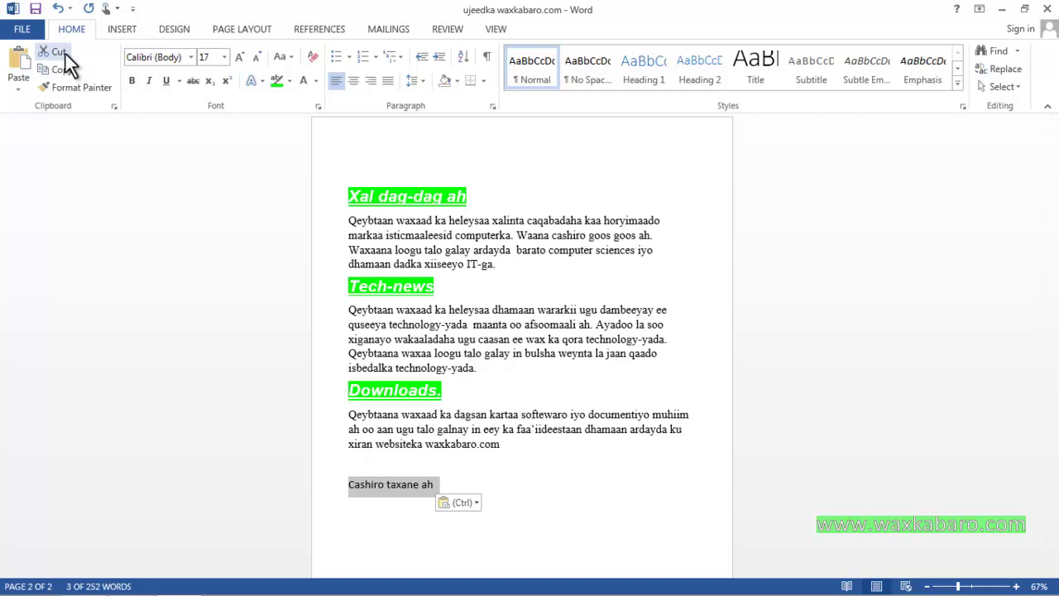
pyautogui.click(65, 54)
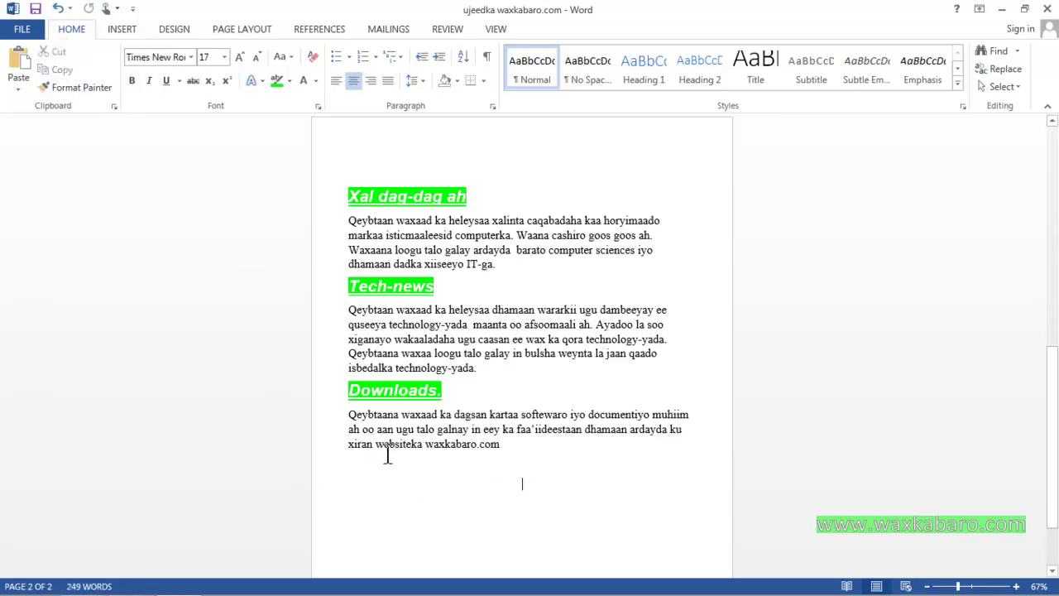
pyautogui.scroll(3, 442, 496)
pyautogui.scroll(2, 447, 285)
pyautogui.click(486, 266)
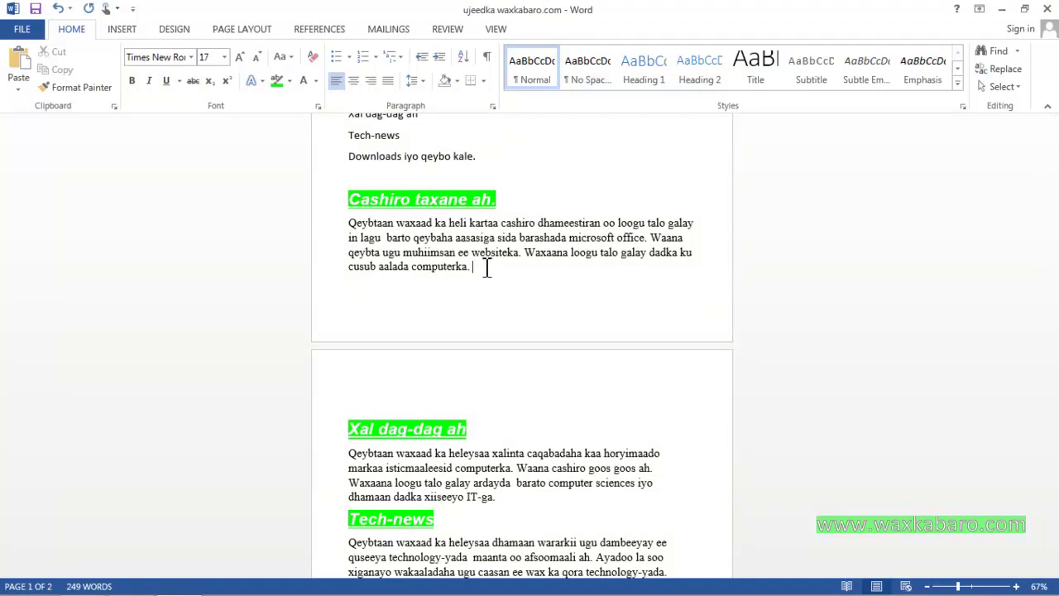
pyautogui.hotkey('ctrl', 'v')
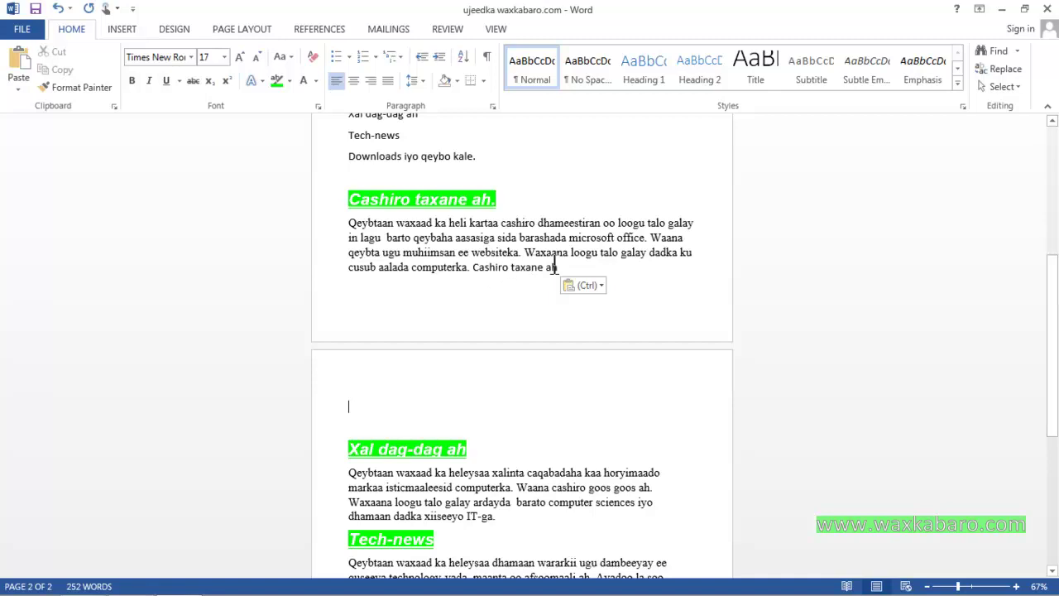
pyautogui.moveTo(559, 268); pyautogui.dragTo(470, 268)
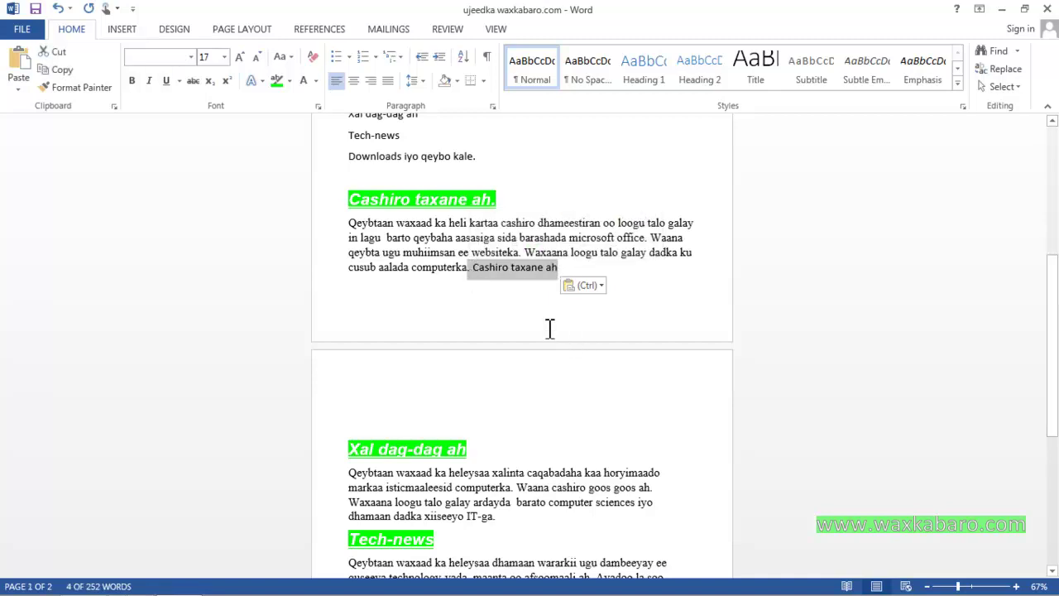
pyautogui.click(542, 285)
pyautogui.moveTo(560, 267); pyautogui.dragTo(475, 268)
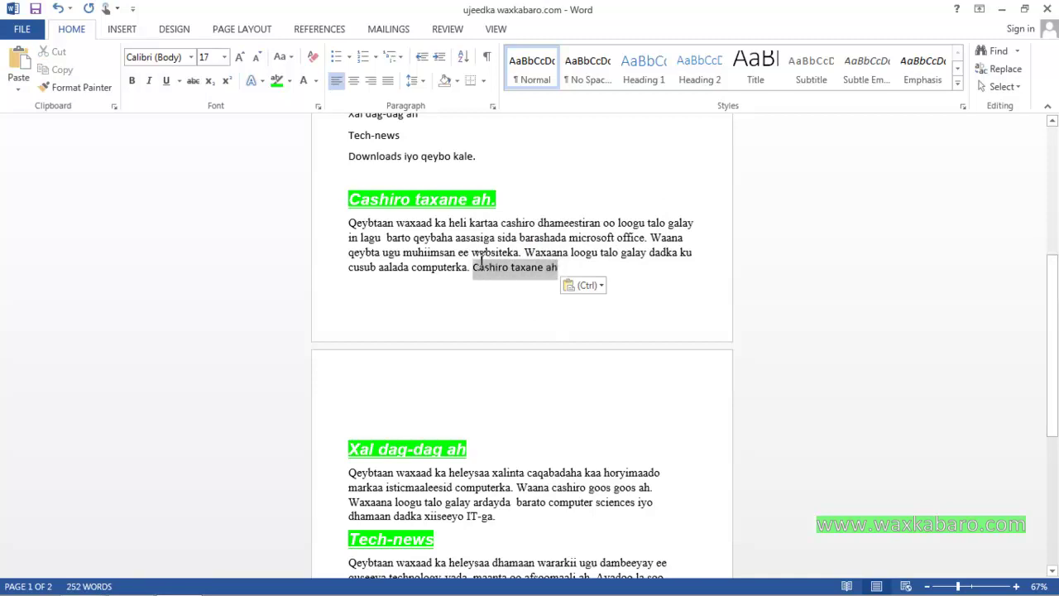
pyautogui.press('Delete')
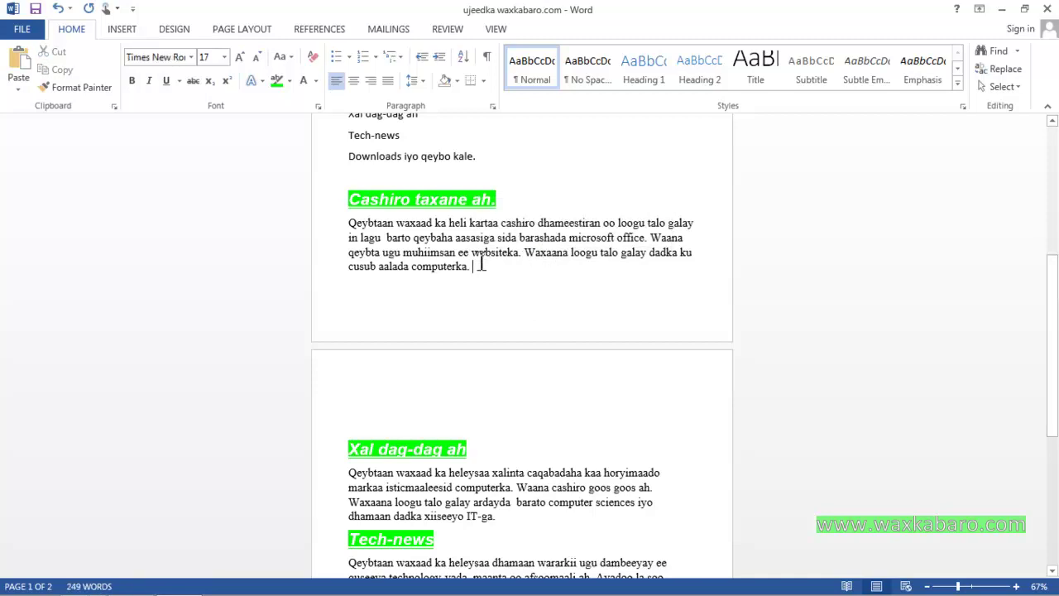